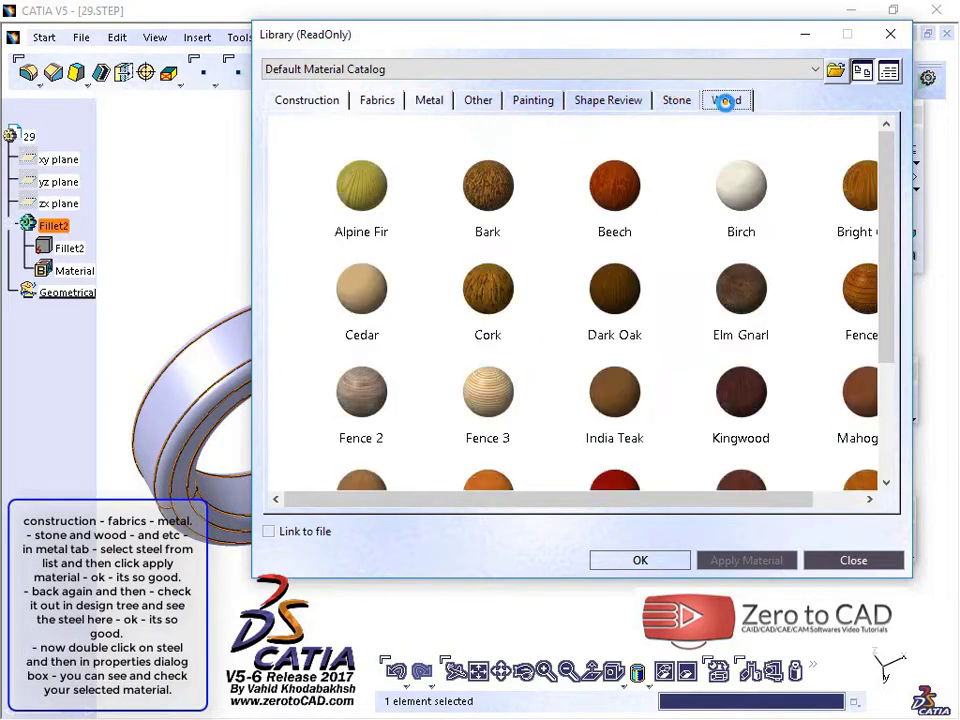
# Apply the Steel material from the Metal family of the default material catalog to the Fillet2 body
pyautogui.click(538, 101)
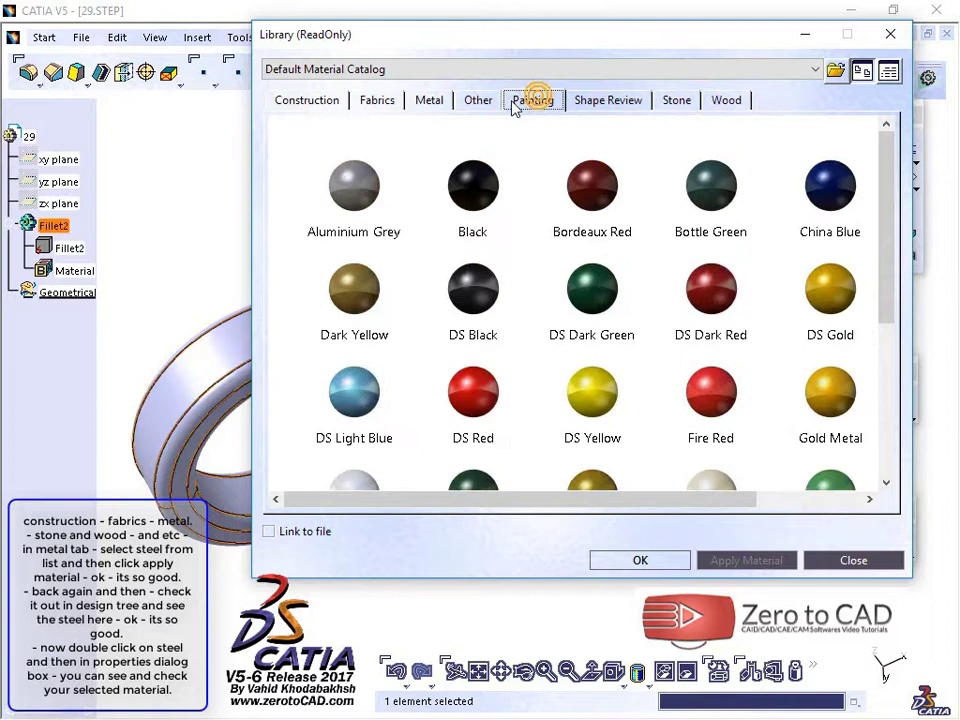
pyautogui.click(432, 102)
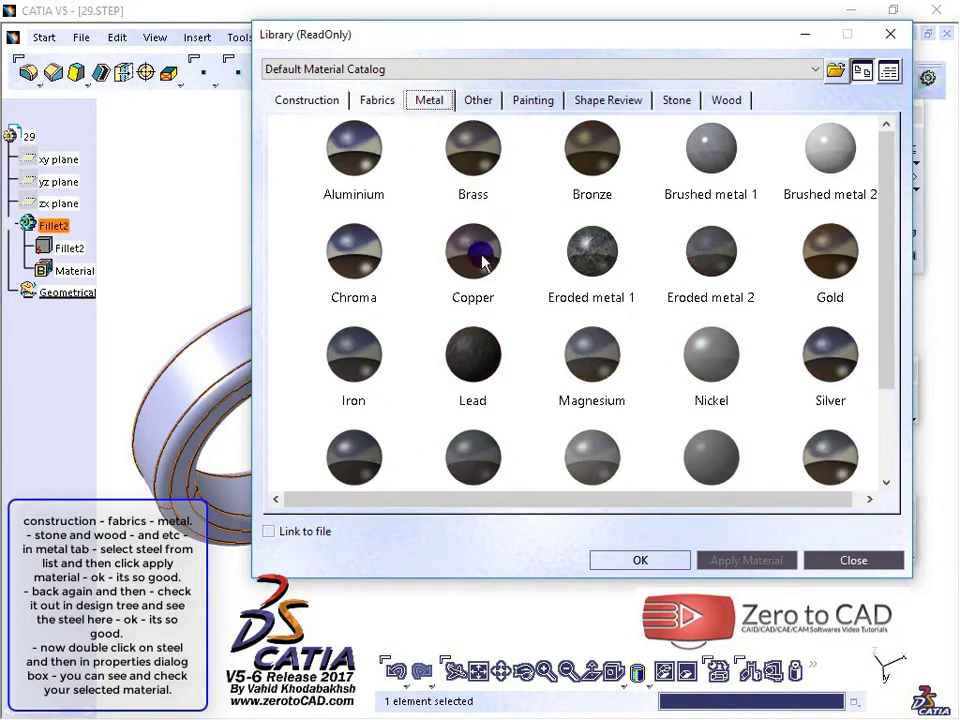
pyautogui.scroll(-3, 480, 256)
pyautogui.click(486, 260)
pyautogui.click(358, 316)
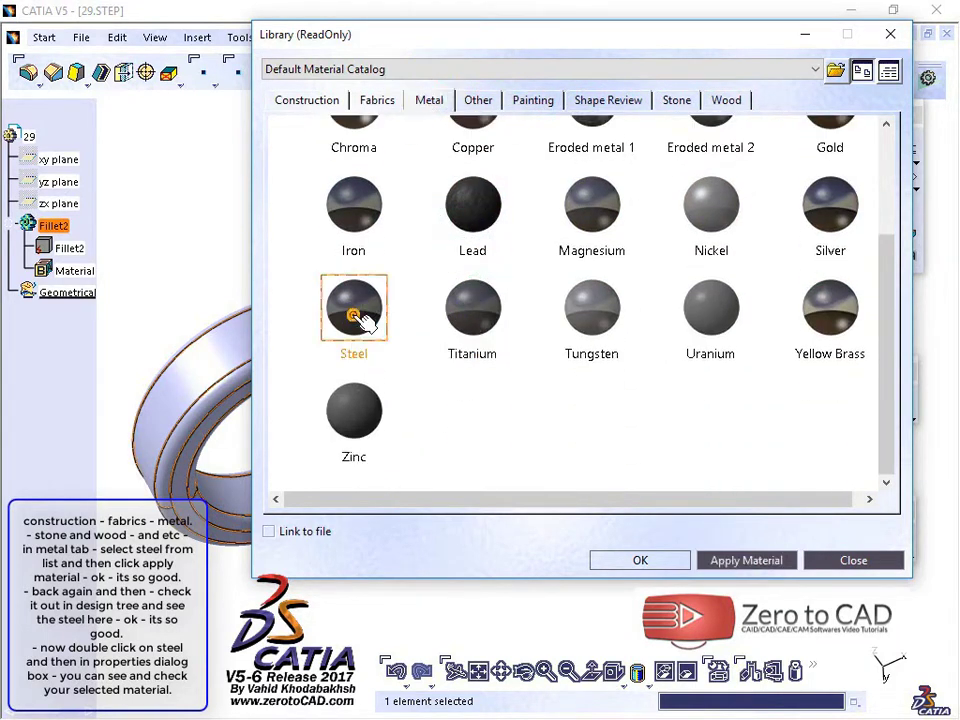
pyautogui.click(729, 561)
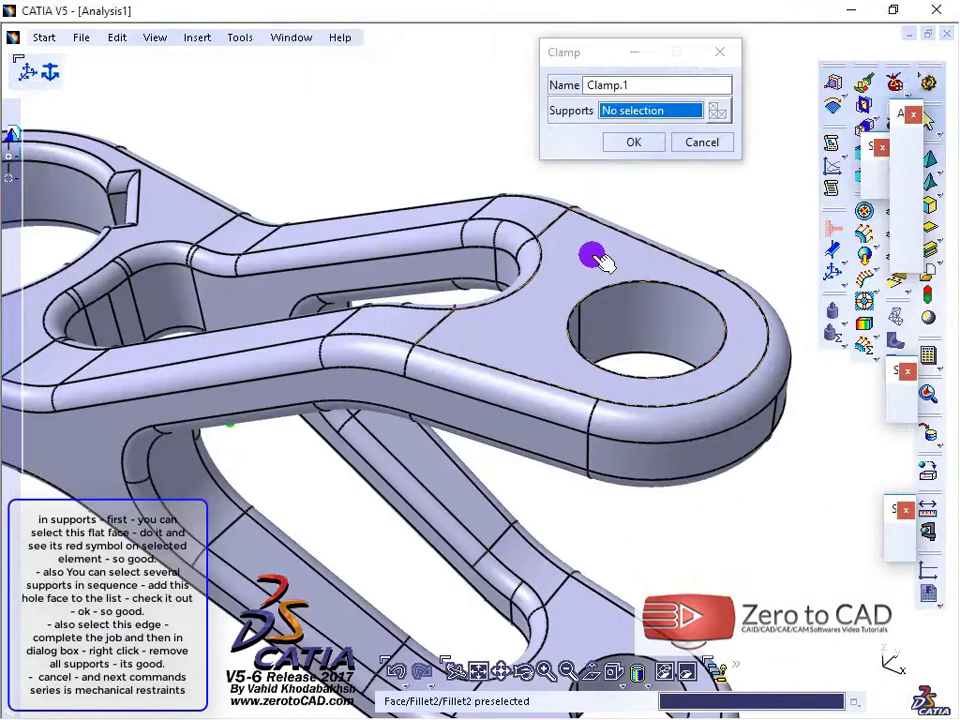
# Select the flat top face around the upper arm's end hole and the hole's inner face as clamp supports
pyautogui.click(594, 257)
pyautogui.moveTo(593, 257); pyautogui.dragTo(570, 405, button='middle')
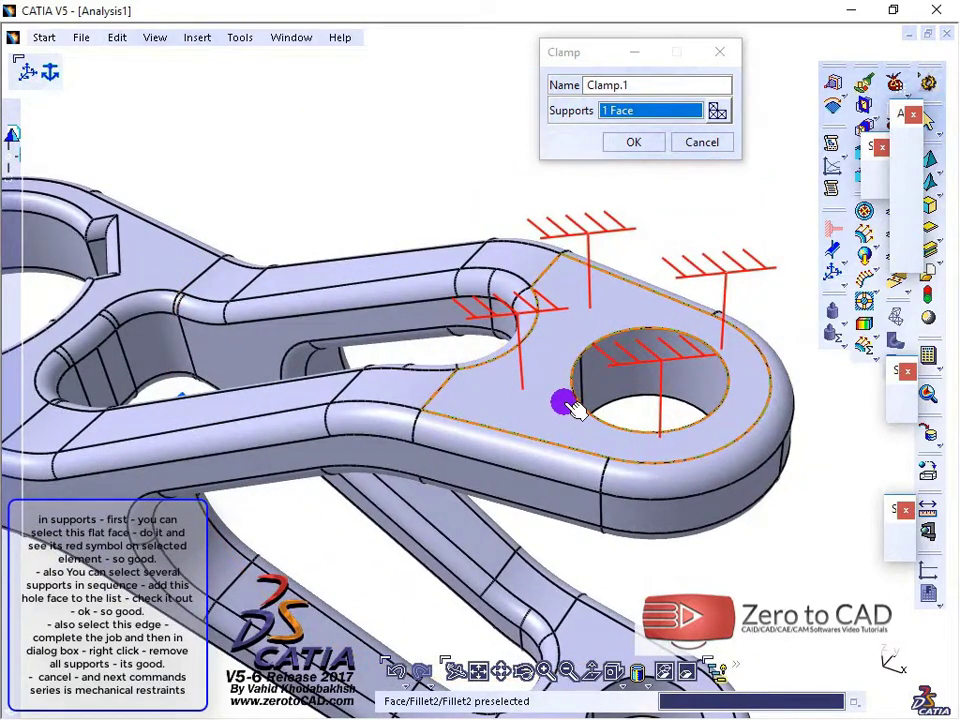
pyautogui.click(690, 390)
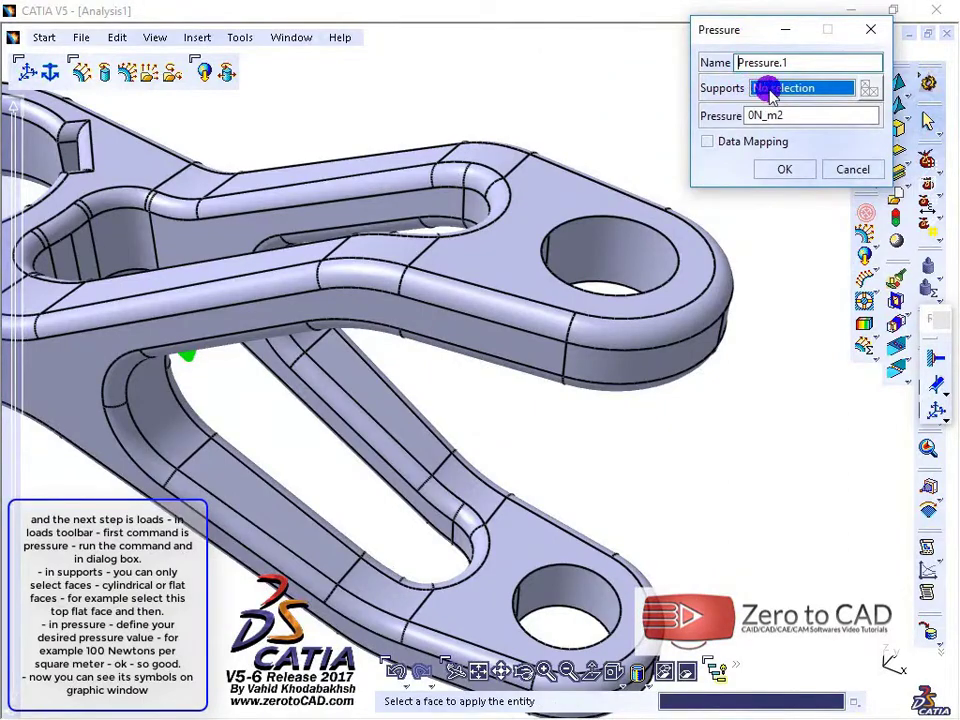
# Define a pressure of 100 N_m2 on the flat top face around the upper arm's end hole
pyautogui.moveTo(600, 240); pyautogui.dragTo(548, 288, button='middle')
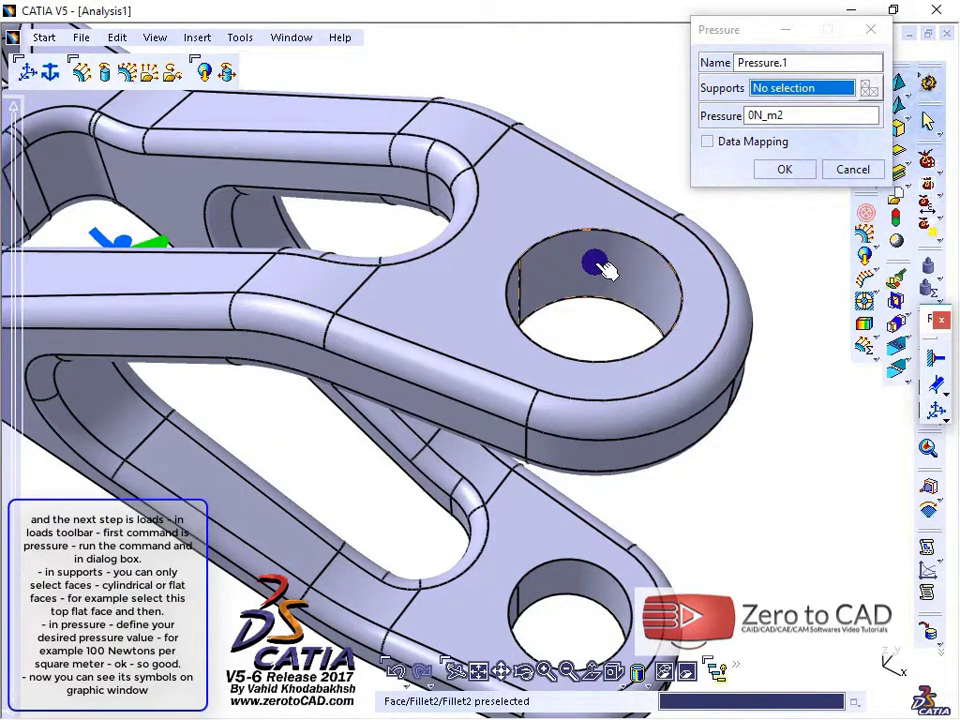
pyautogui.click(528, 210)
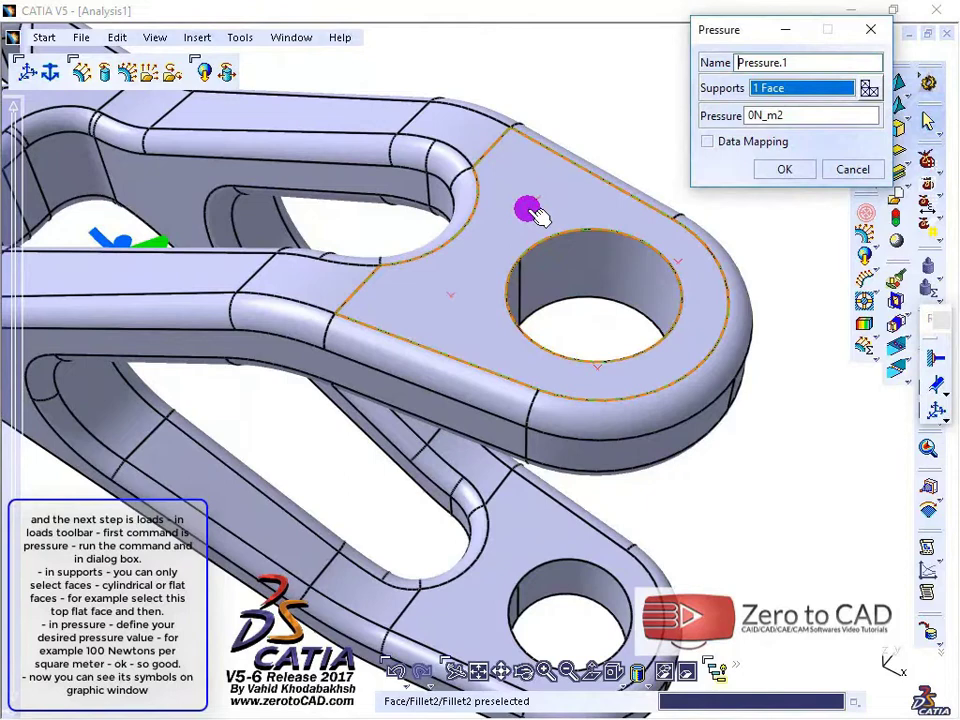
pyautogui.click(748, 115)
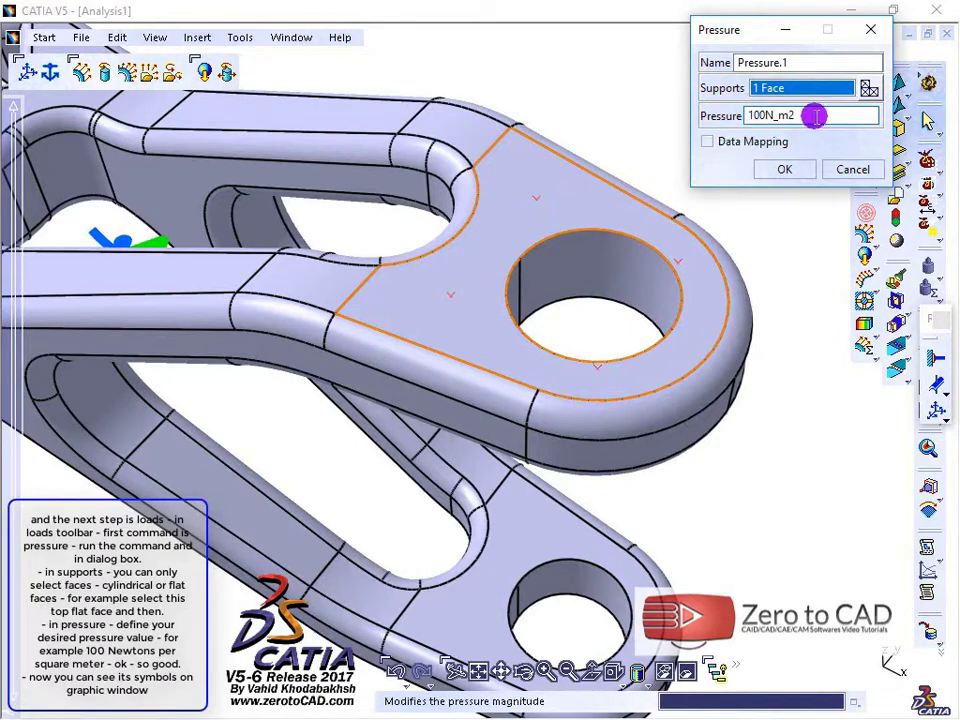
pyautogui.moveTo(591, 242); pyautogui.dragTo(573, 165, button='middle')
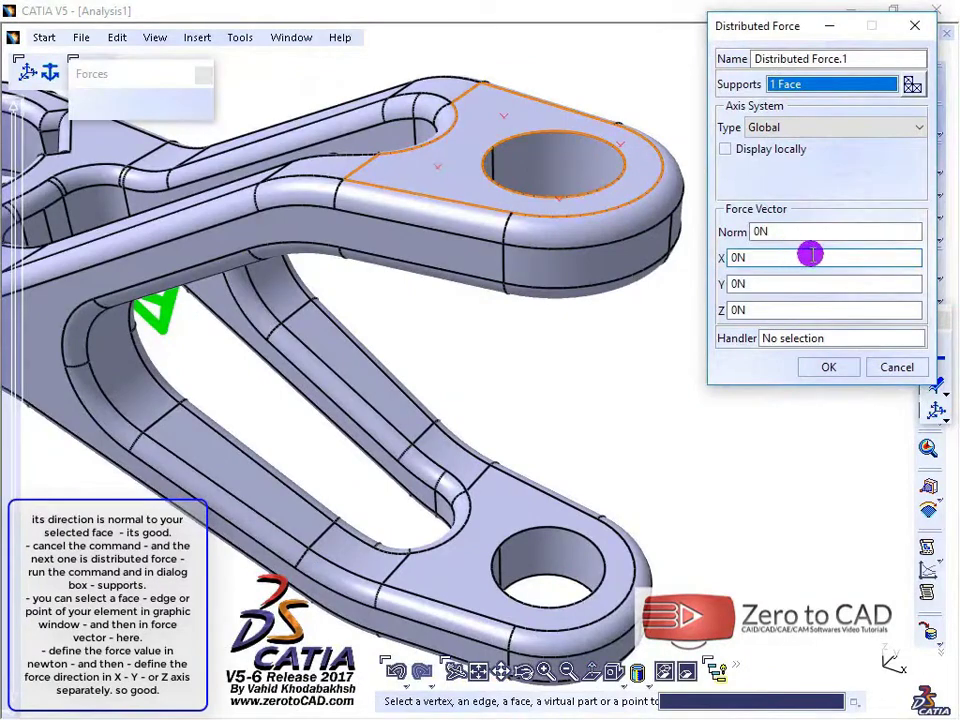
# Set the distributed force vector on the flat top face to X 50 N, Y 30 N and Z 100 N
pyautogui.write('50N')
pyautogui.click(731, 283)
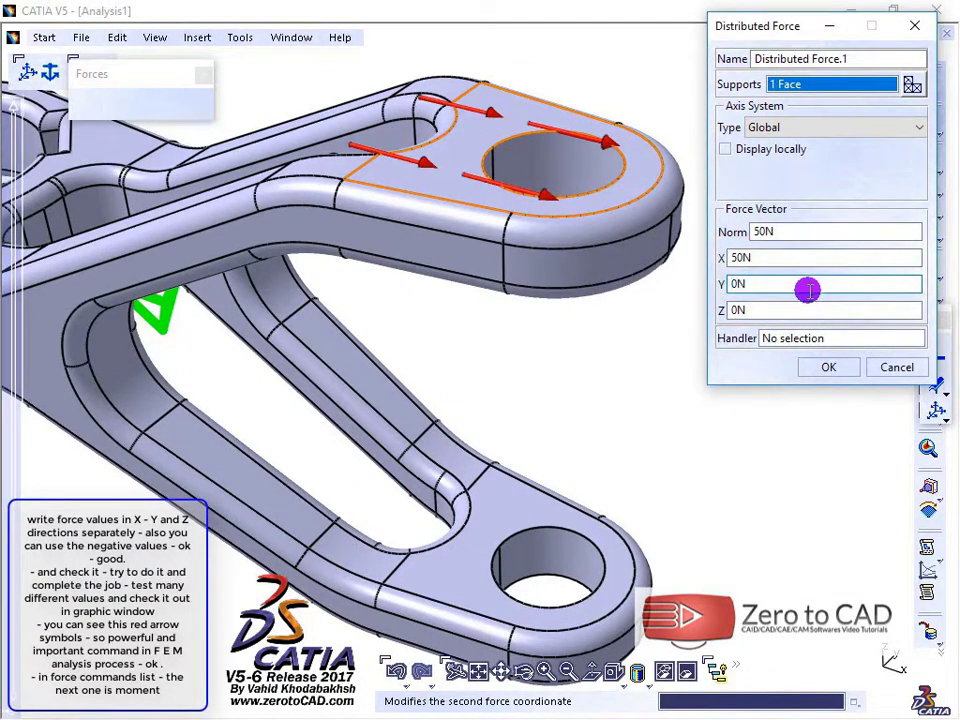
pyautogui.write('3')
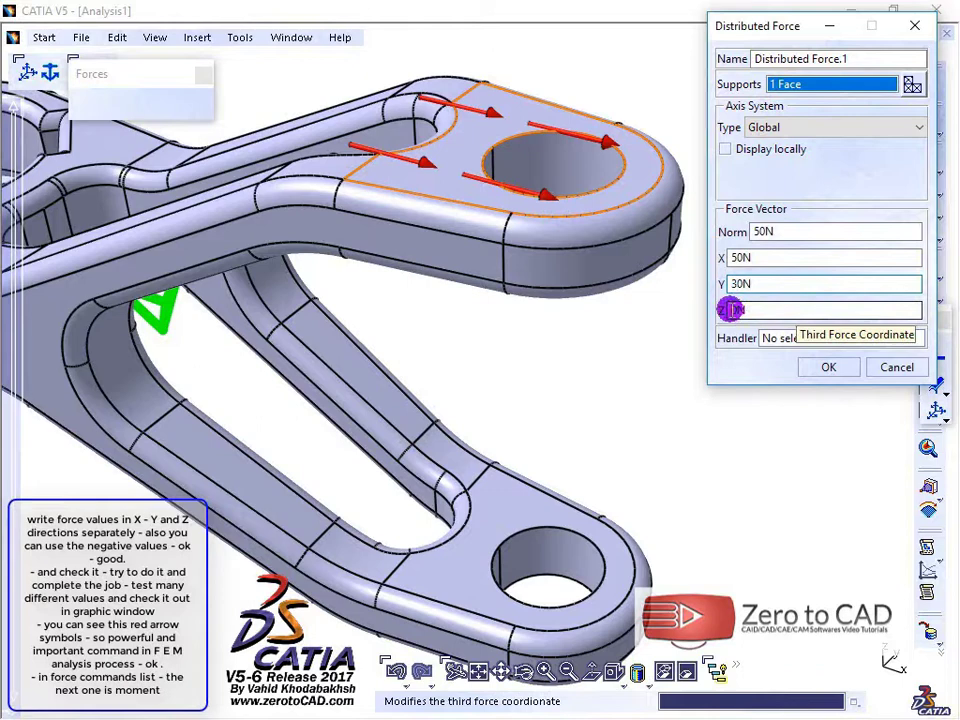
pyautogui.click(731, 310)
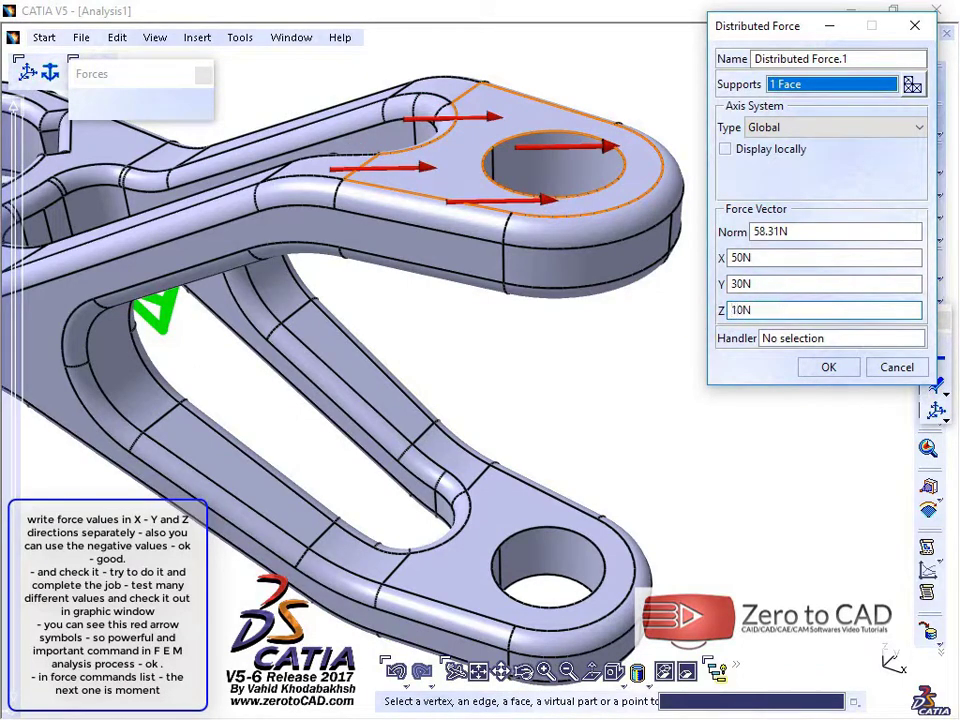
pyautogui.click(735, 284)
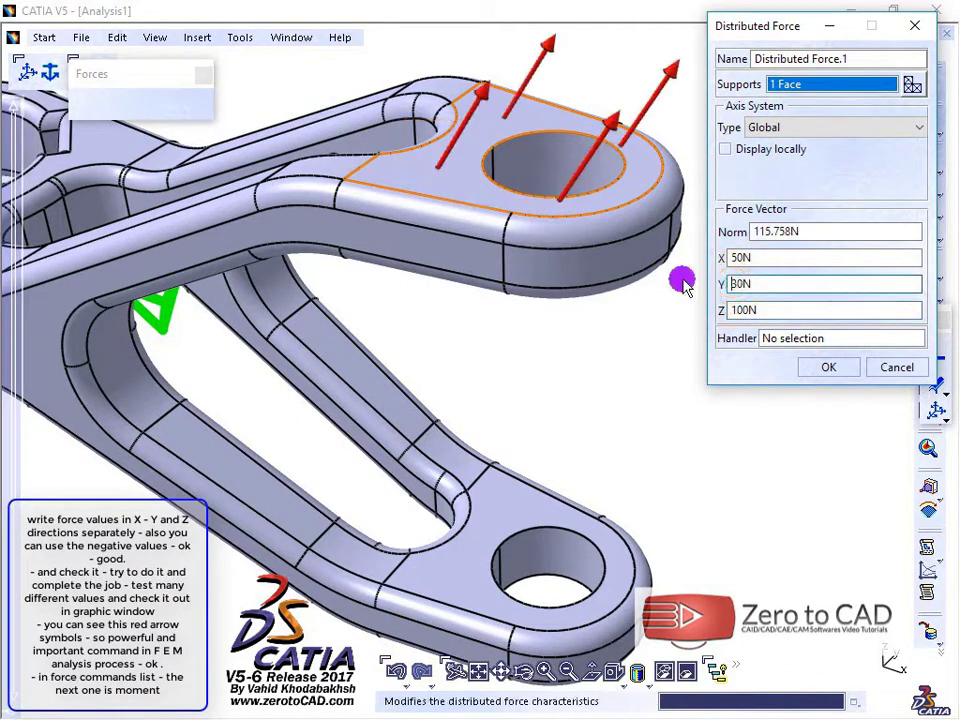
# Reverse the distributed force's Z component by setting it to -100 N
pyautogui.click(735, 309)
pyautogui.write('-')
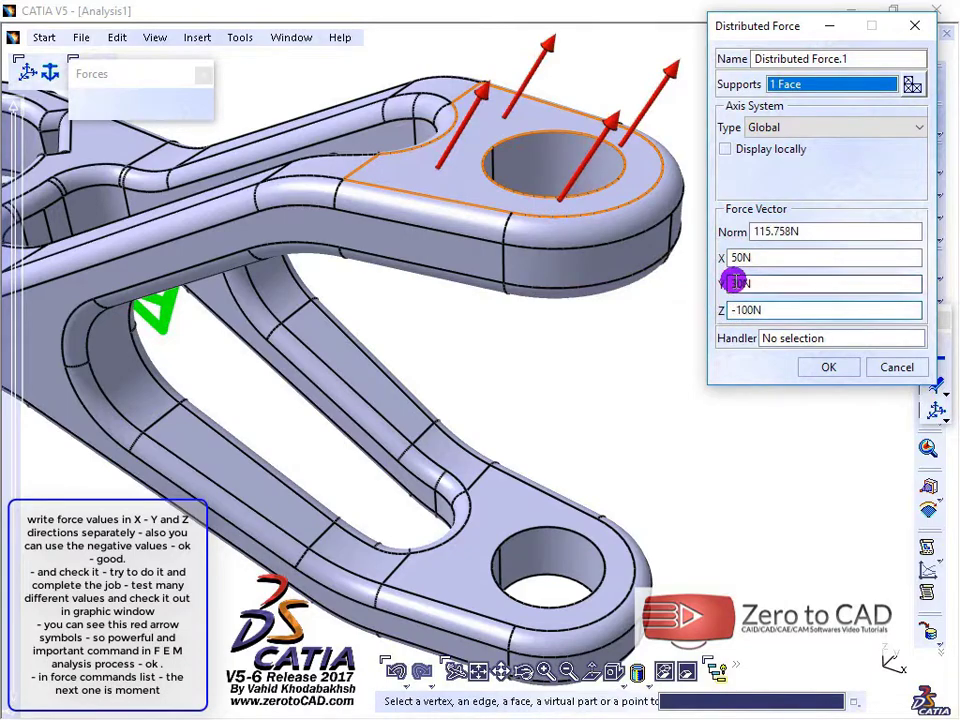
pyautogui.click(733, 283)
pyautogui.moveTo(570, 296)
pyautogui.mouseDown(button='middle')
pyautogui.moveTo(581, 211)
pyautogui.moveTo(576, 313)
pyautogui.mouseUp(button='middle')
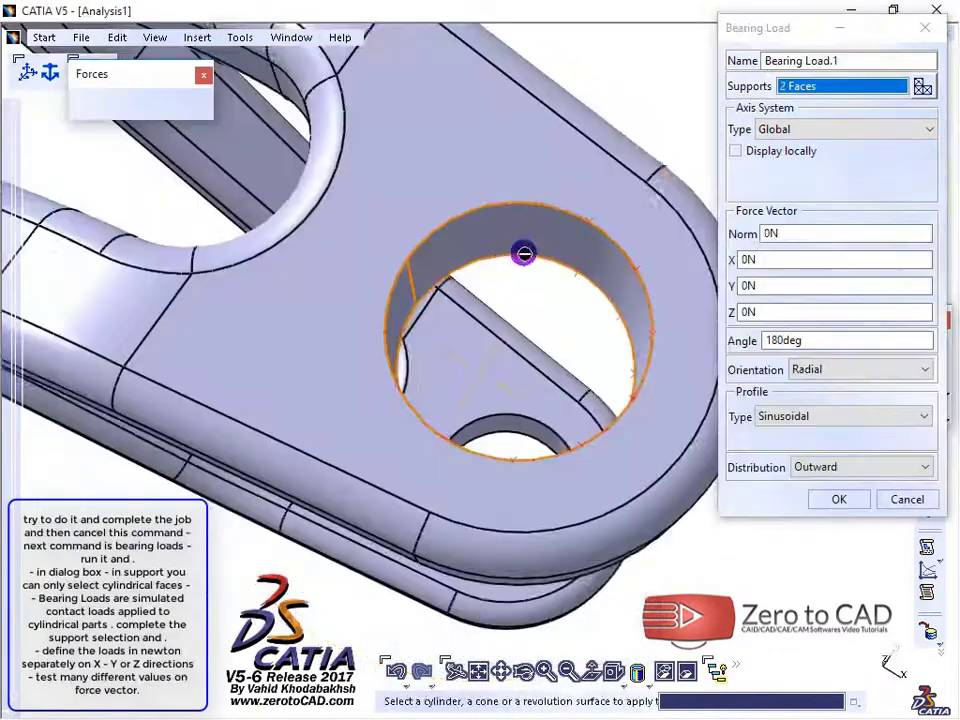
# Set the X component of the bearing load on the arm's end hole to 100 N
pyautogui.moveTo(524, 253); pyautogui.dragTo(488, 234, button='middle')
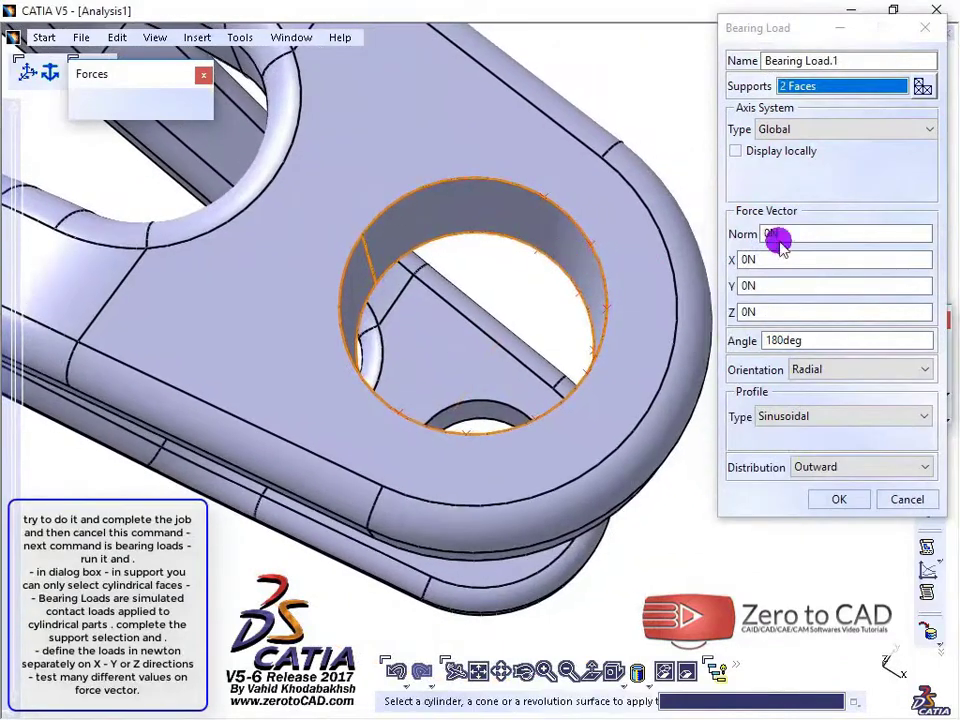
pyautogui.click(740, 260)
pyautogui.click(797, 233)
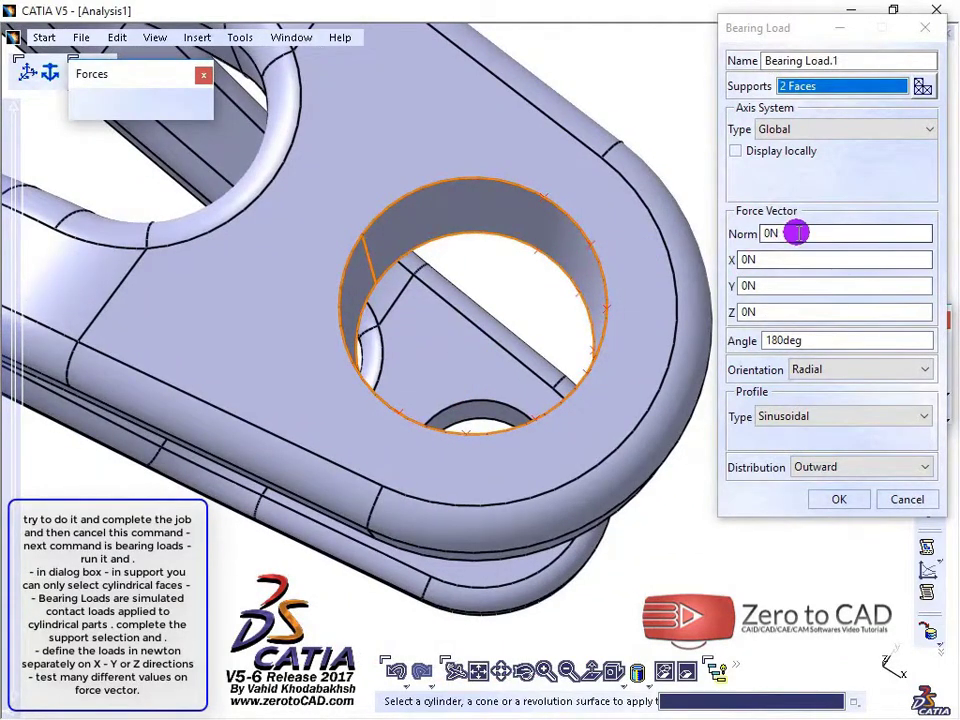
pyautogui.click(748, 259)
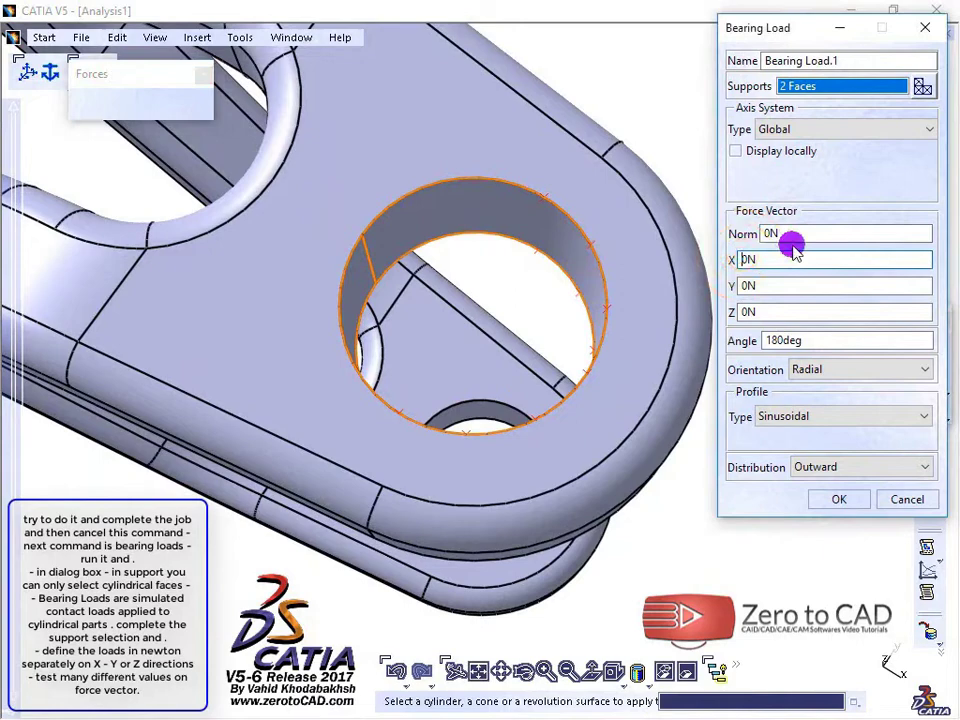
pyautogui.write('10')
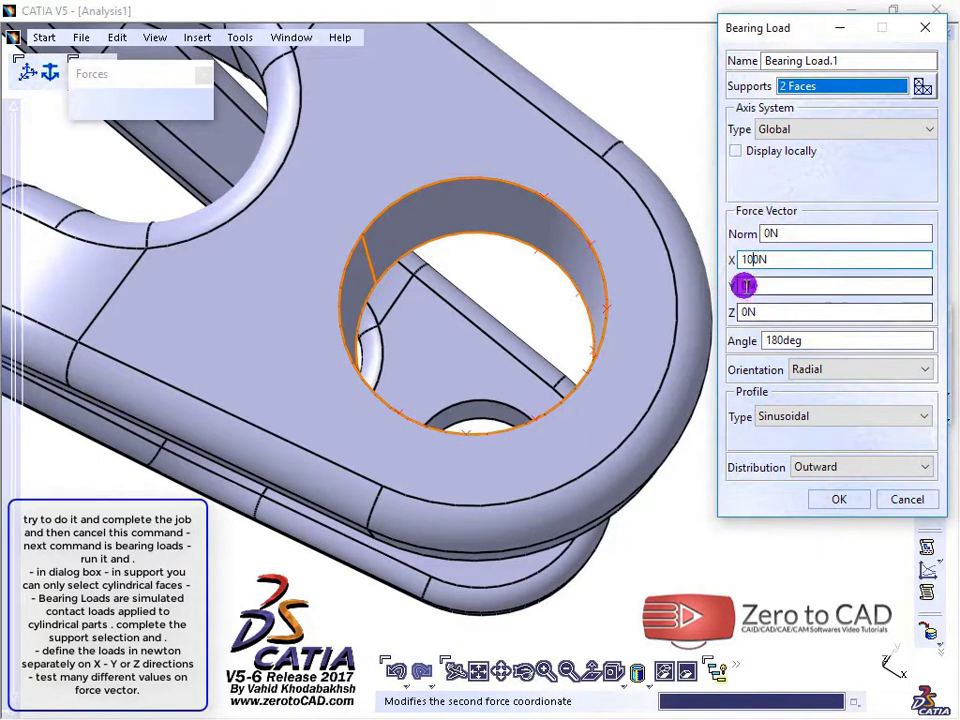
pyautogui.click(742, 285)
pyautogui.moveTo(650, 288); pyautogui.dragTo(510, 193, button='middle')
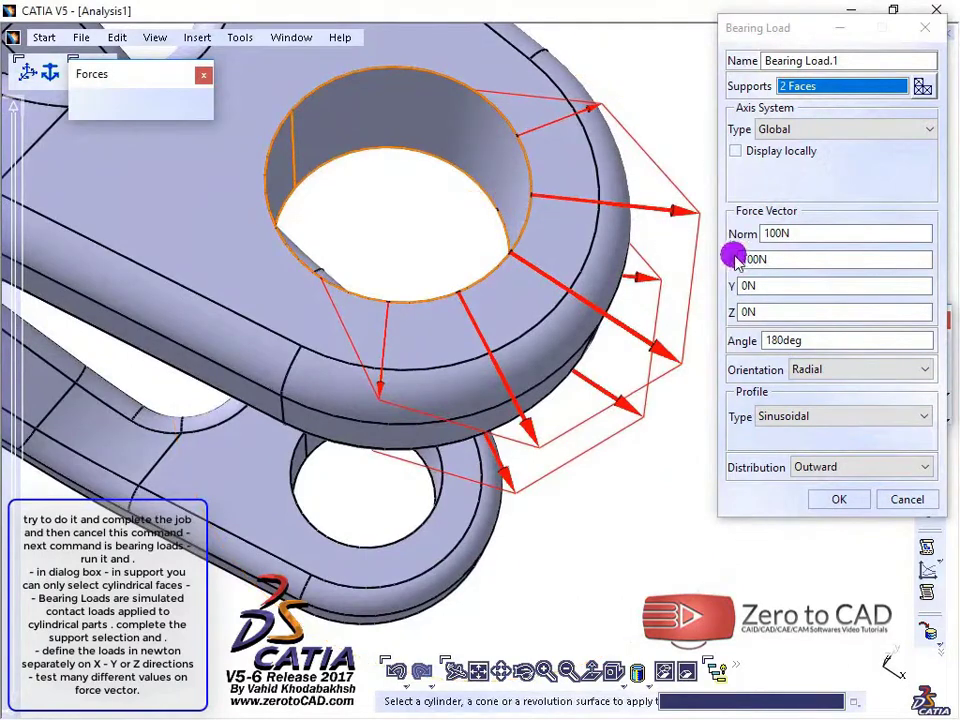
# Set the bearing load's Y component to 50 N and its Z component to 20 N
pyautogui.click(742, 284)
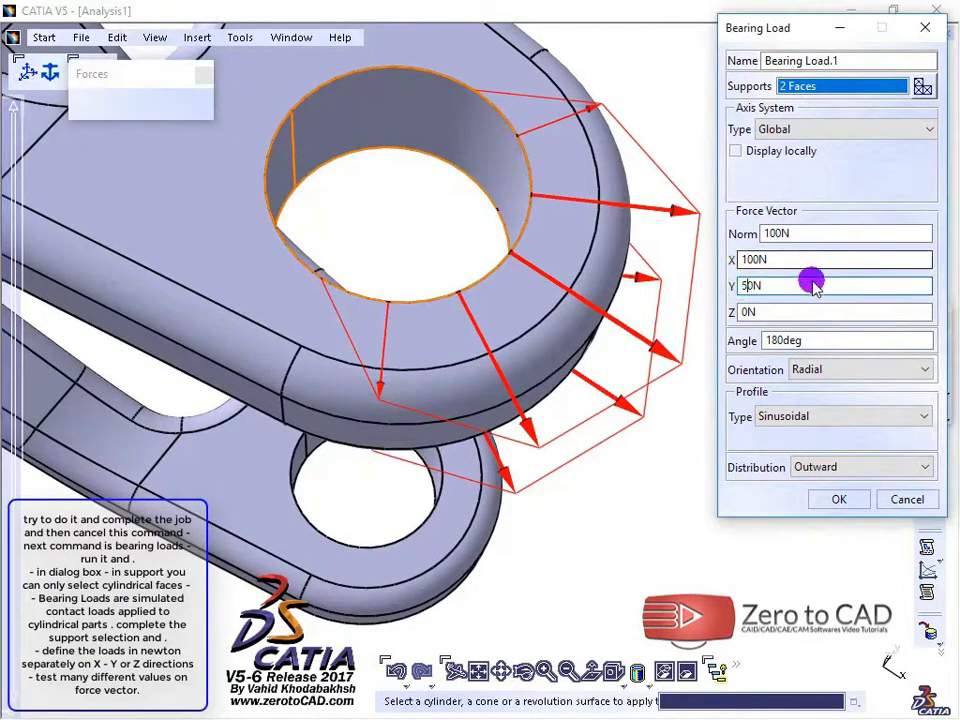
pyautogui.write('5')
pyautogui.click(746, 312)
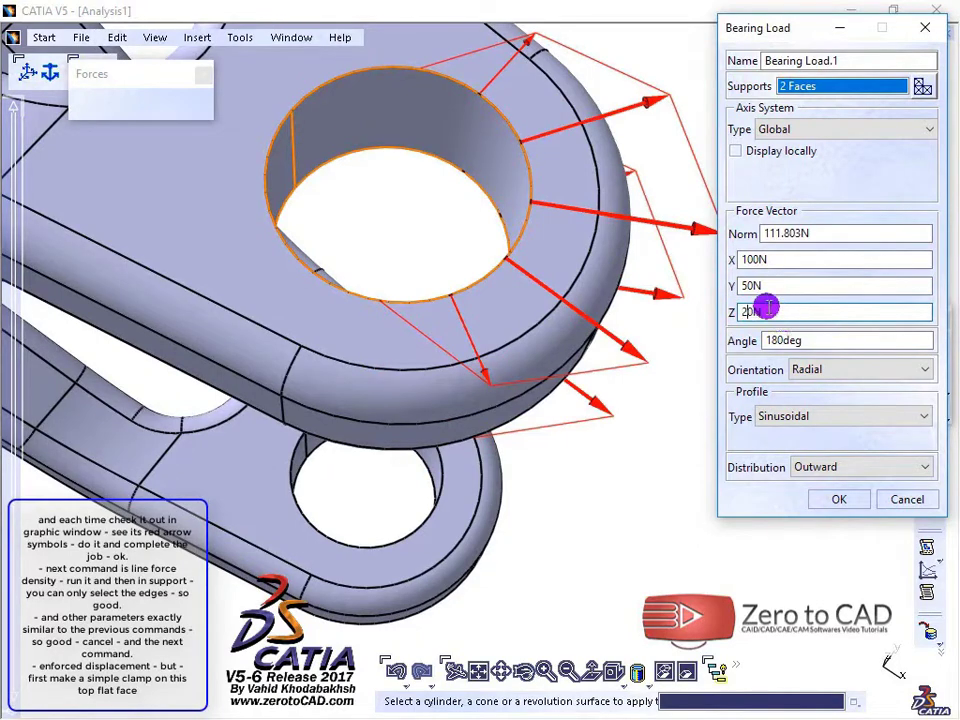
pyautogui.write('2')
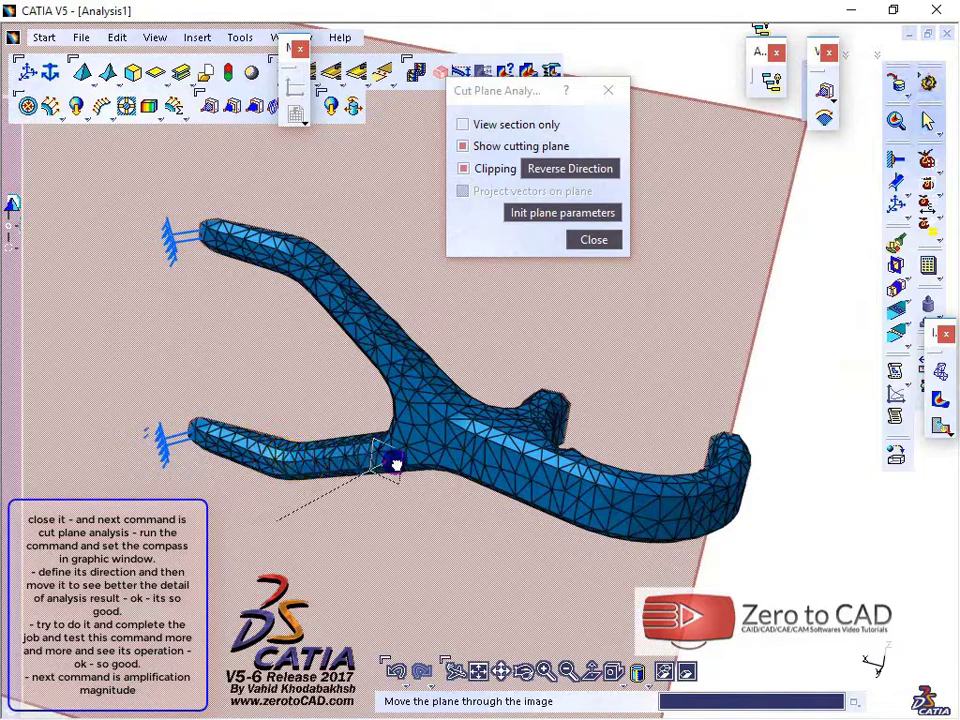
# Move the cutting plane through the meshed arm to examine the analysis result inside the part
pyautogui.moveTo(493, 460); pyautogui.dragTo(510, 446)
pyautogui.moveTo(510, 446); pyautogui.dragTo(380, 372, button='middle')
pyautogui.moveTo(365, 390); pyautogui.dragTo(439, 347)
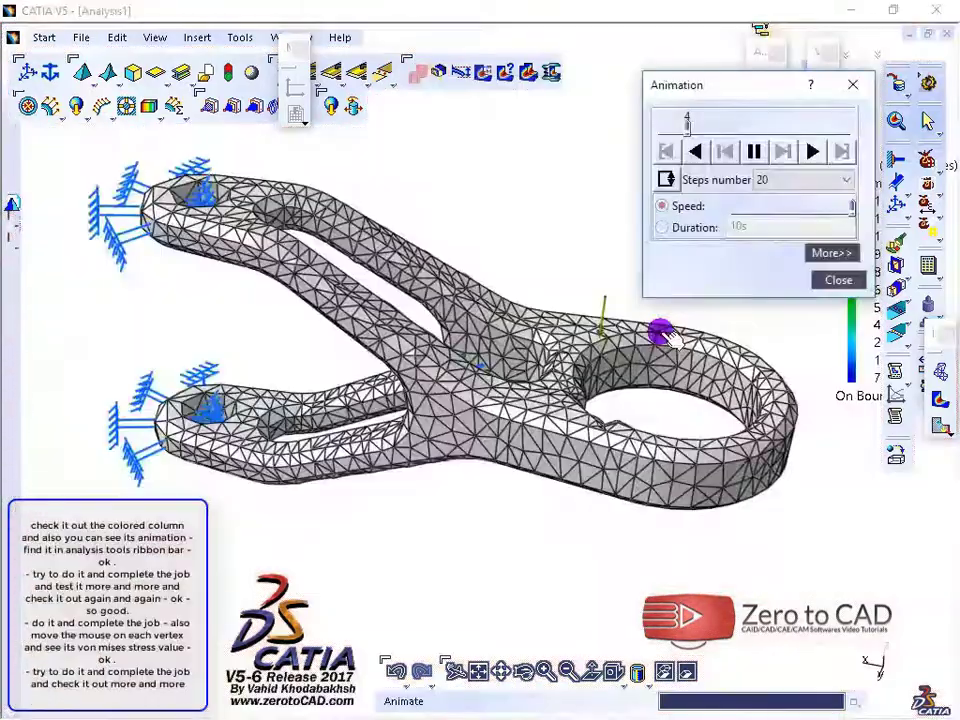
# Examine the animated Von Mises stress result around the slotted arms and clamped holes
pyautogui.moveTo(572, 387); pyautogui.dragTo(568, 387, button='middle')
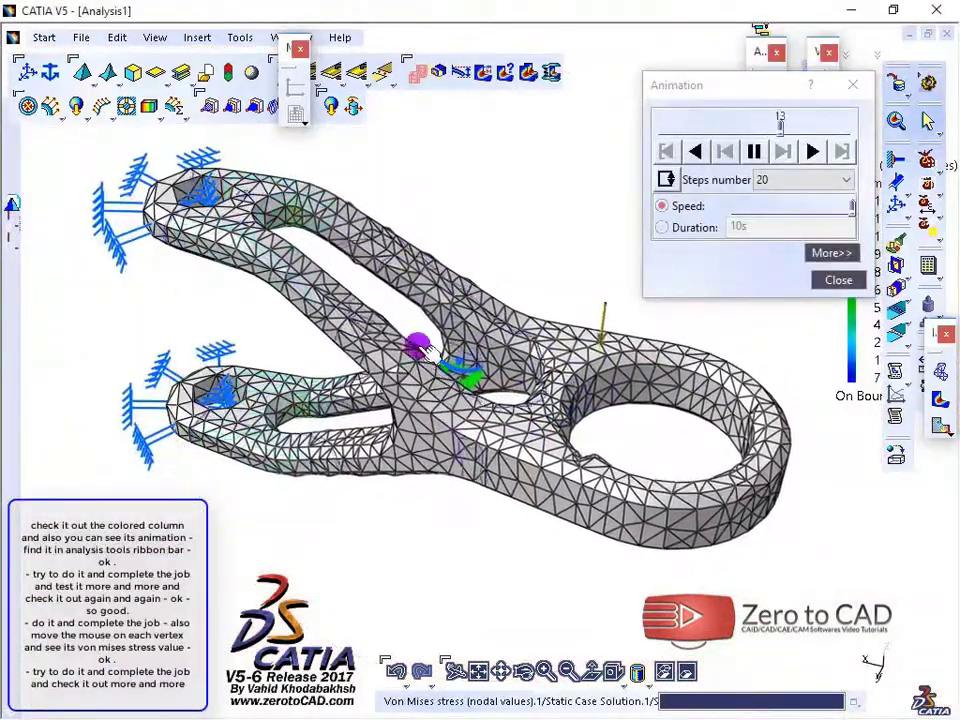
pyautogui.moveTo(304, 258); pyautogui.dragTo(617, 414, button='middle')
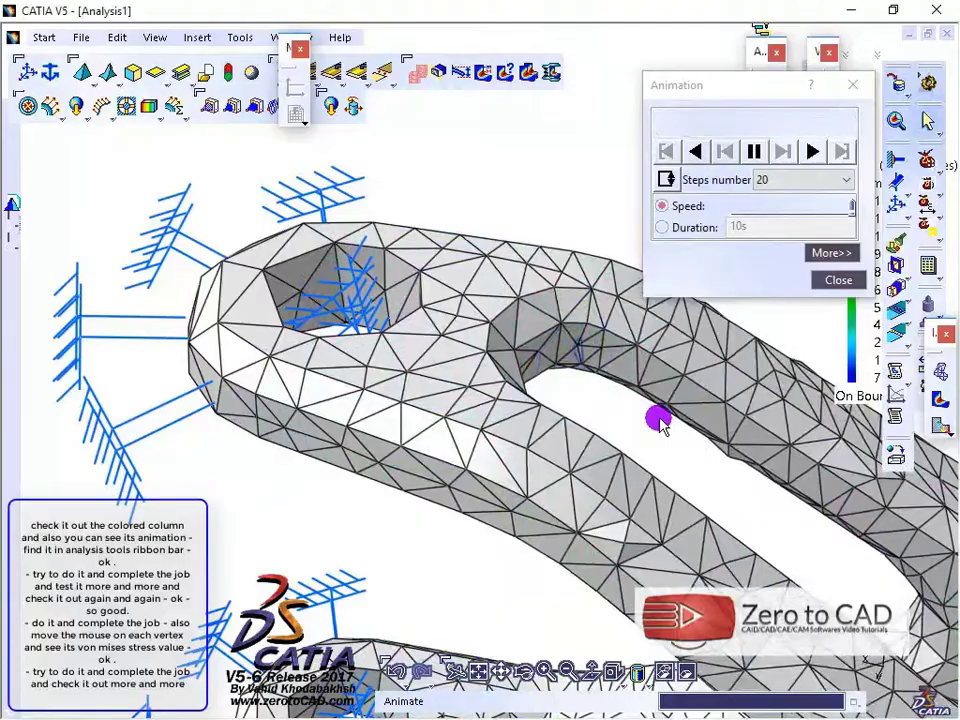
pyautogui.moveTo(660, 420); pyautogui.dragTo(598, 380, button='middle')
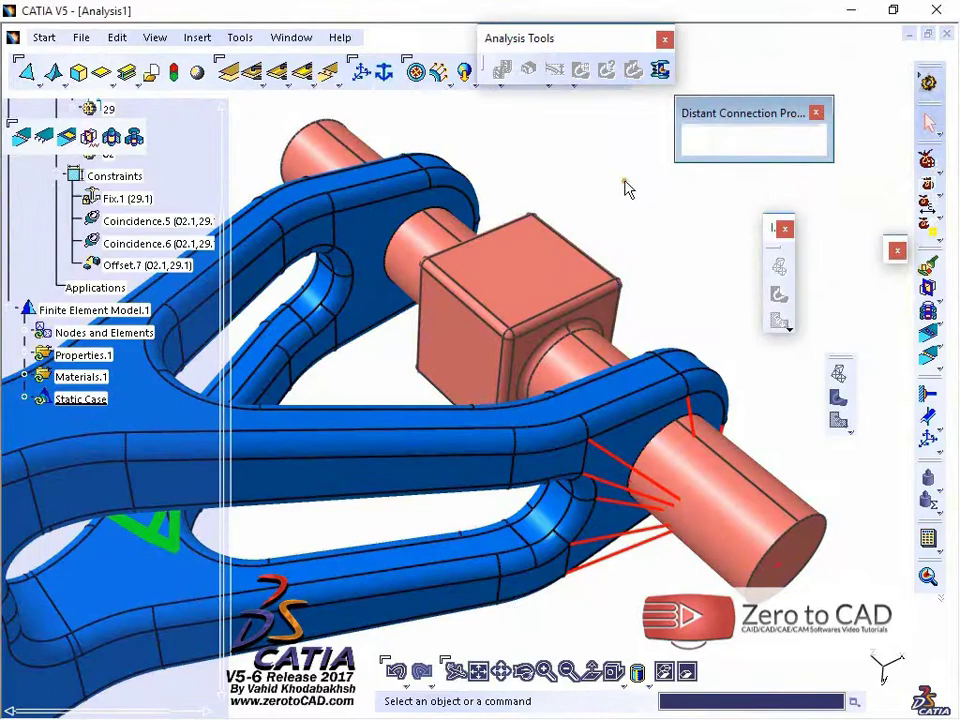
# Switch the assembly's view mode to wireframe to inspect the connection between the arm and the shaft
pyautogui.click(645, 686)
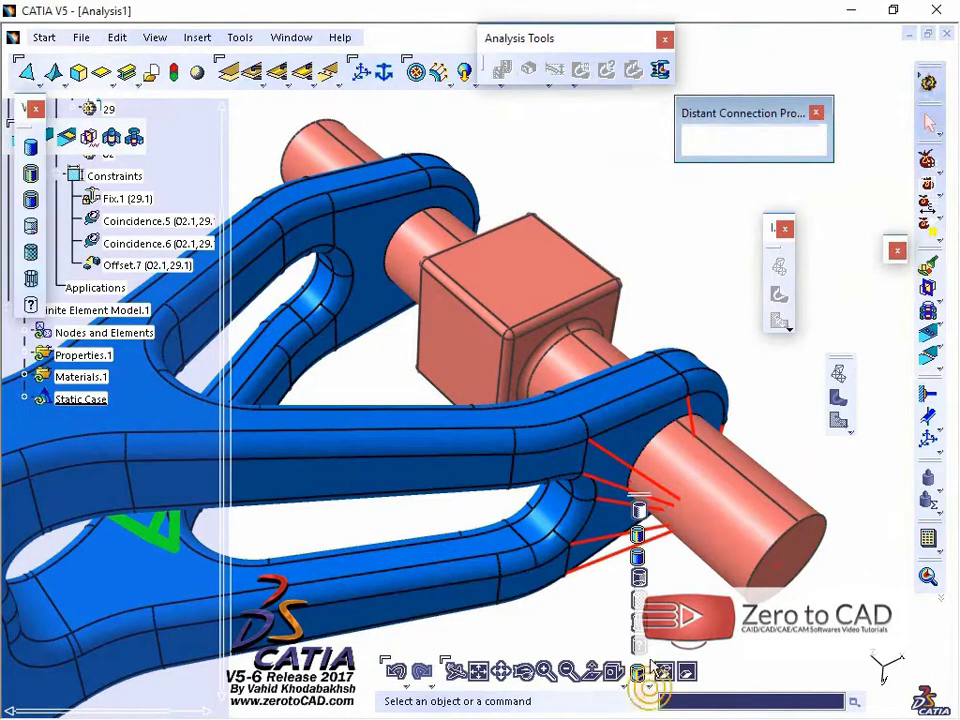
pyautogui.click(639, 622)
pyautogui.moveTo(649, 579); pyautogui.dragTo(365, 263, button='middle')
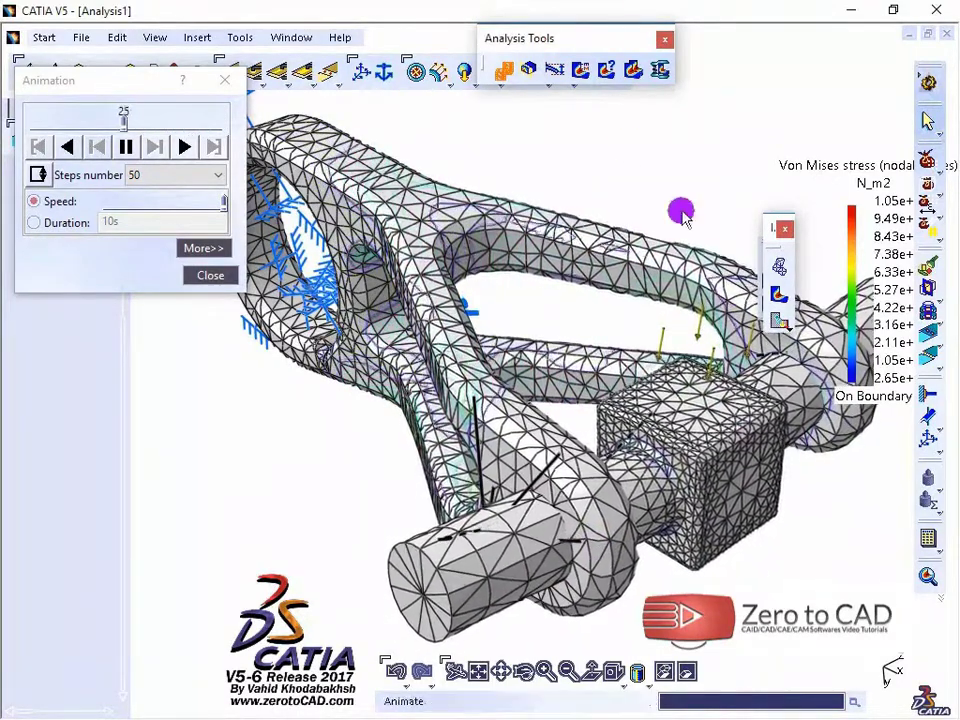
# Create global minimum and maximum extrema on the assembly's Von Mises stress image and inspect the maximum's location near the block
pyautogui.click(578, 72)
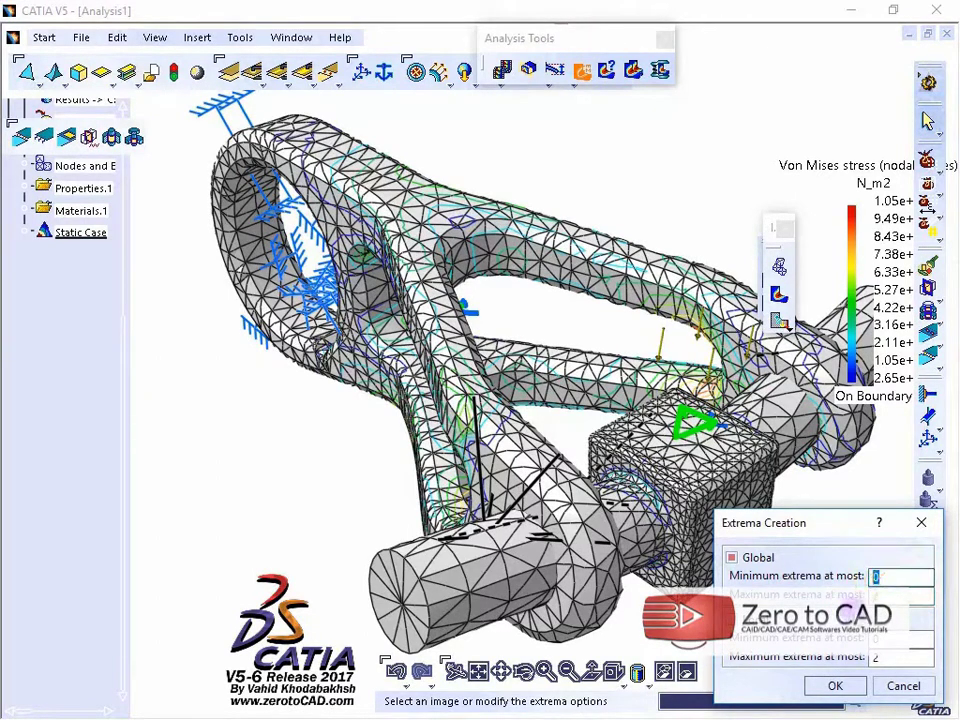
pyautogui.click(858, 676)
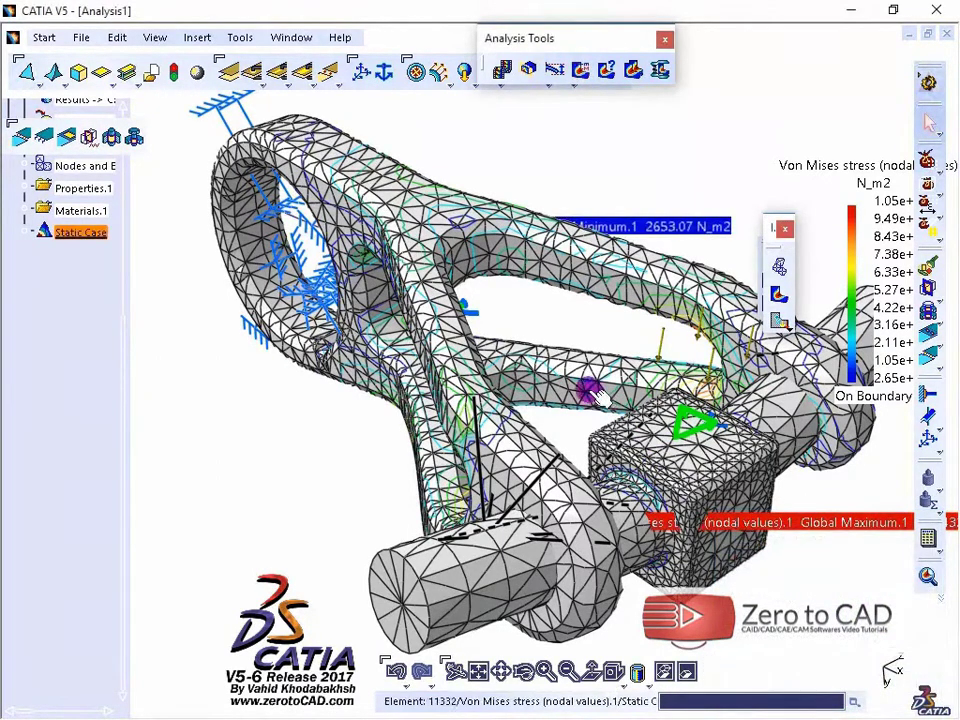
pyautogui.moveTo(508, 315); pyautogui.dragTo(238, 126, button='middle')
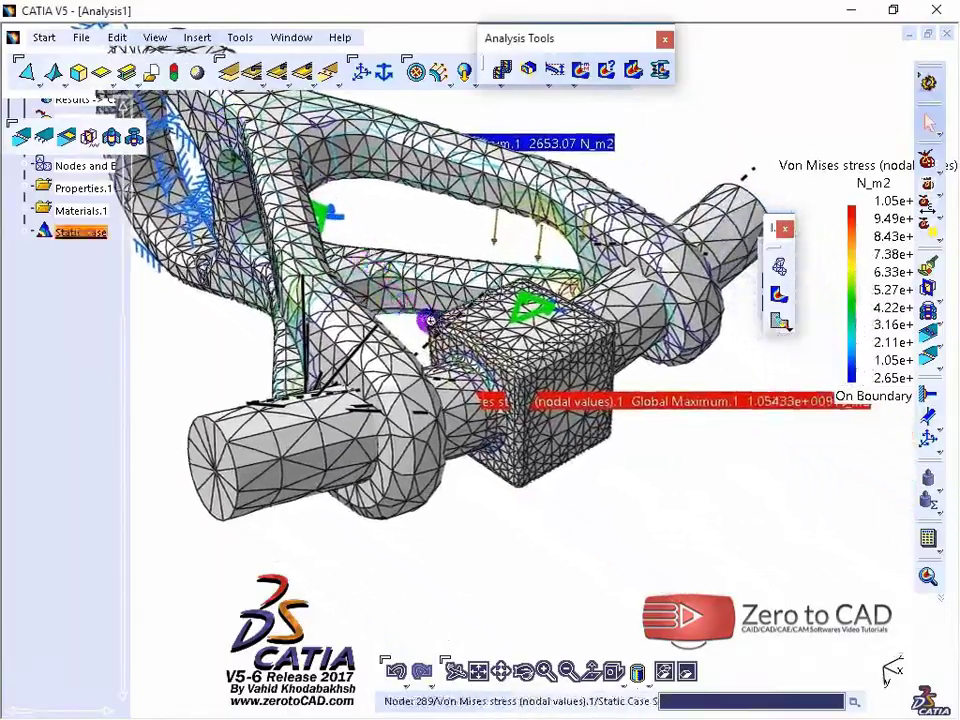
pyautogui.moveTo(424, 321); pyautogui.dragTo(409, 122, button='middle')
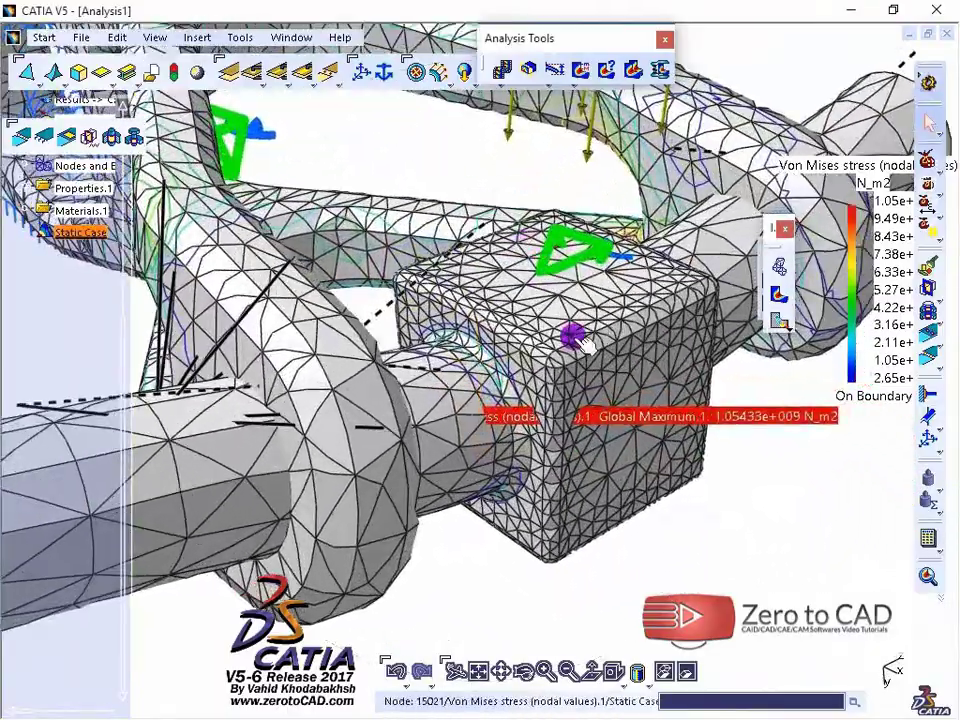
pyautogui.moveTo(572, 334); pyautogui.dragTo(553, 386, button='middle')
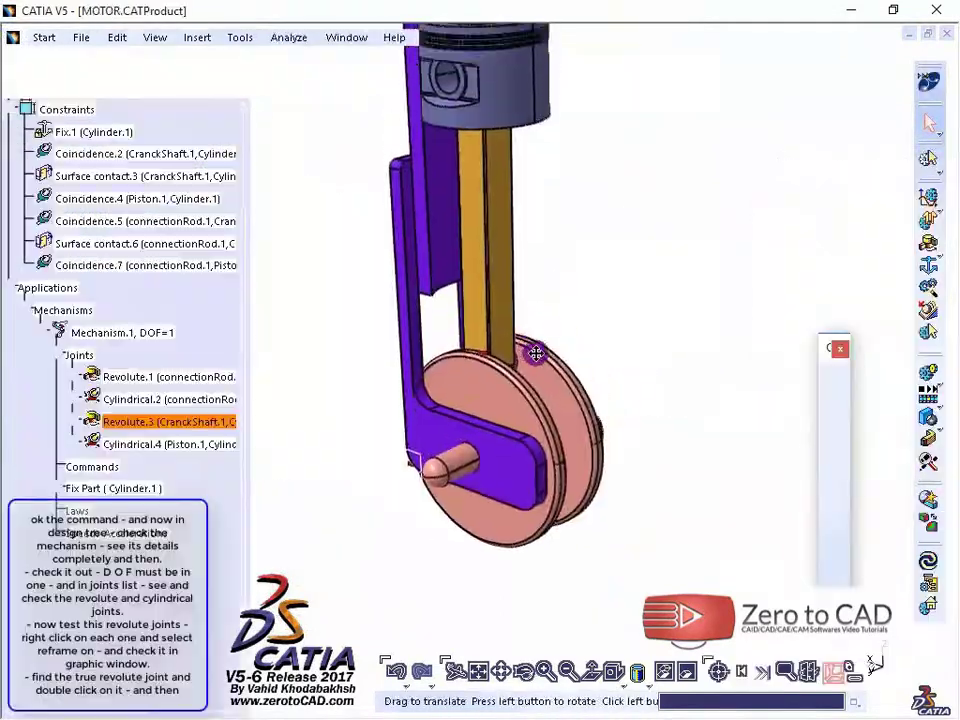
# Edit the Revolute.3 joint between the crankshaft and the cylinder and make it angle driven
pyautogui.moveTo(536, 354); pyautogui.dragTo(480, 372, button='middle')
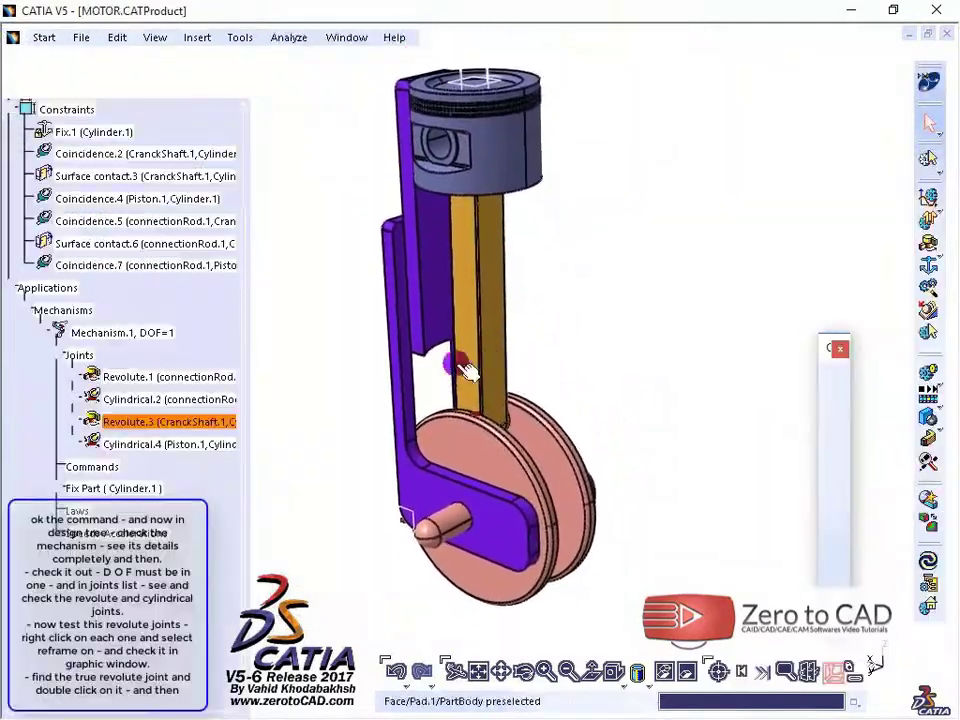
pyautogui.doubleClick(158, 421)
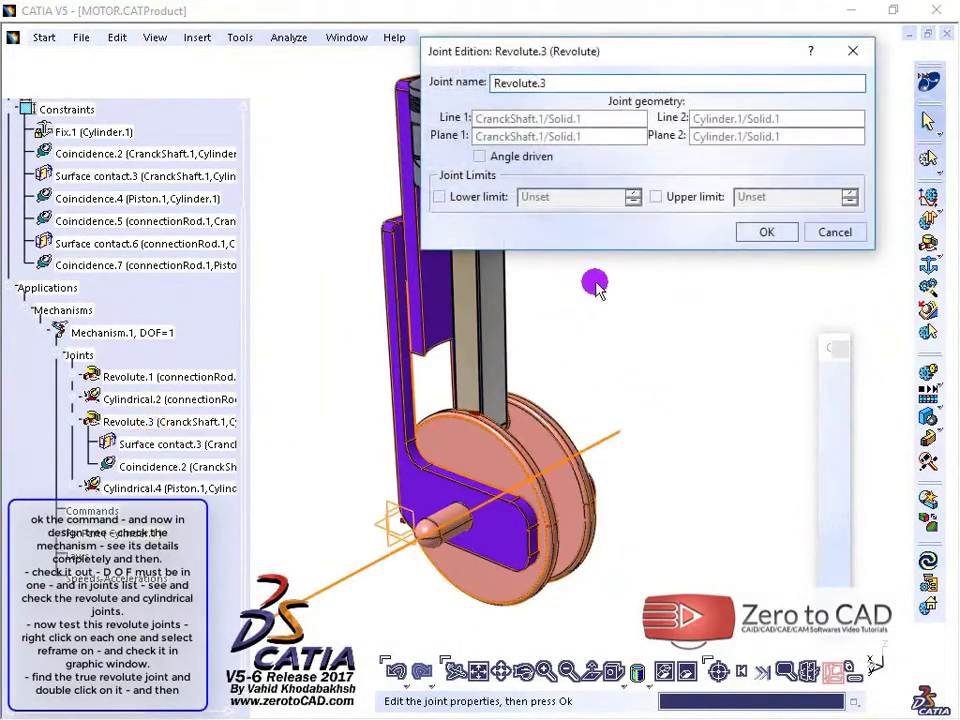
pyautogui.moveTo(597, 58); pyautogui.dragTo(575, 46)
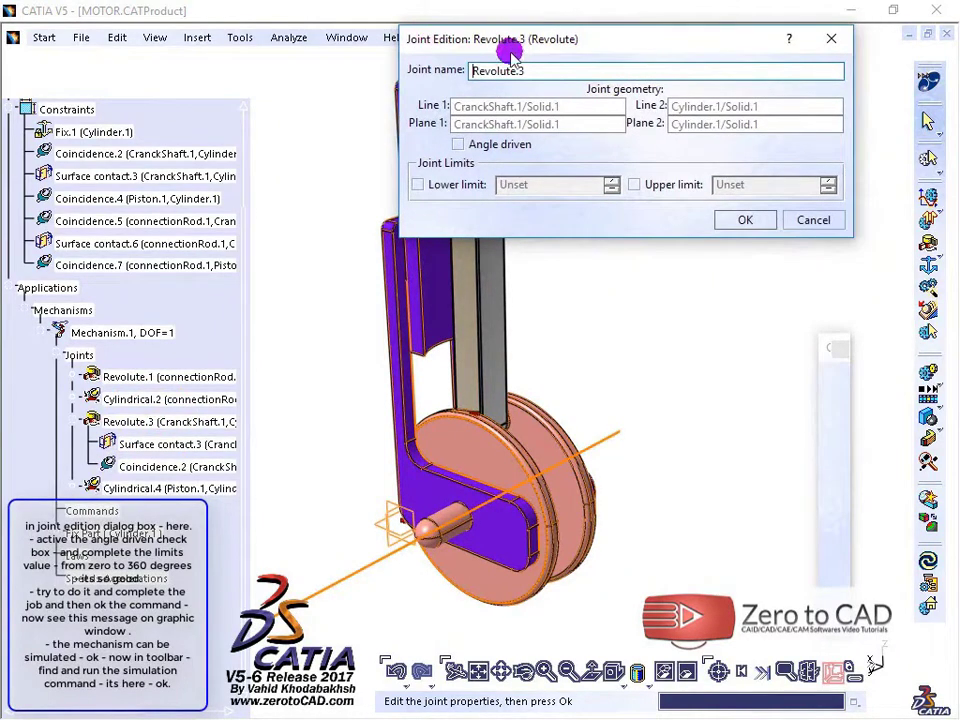
pyautogui.click(458, 145)
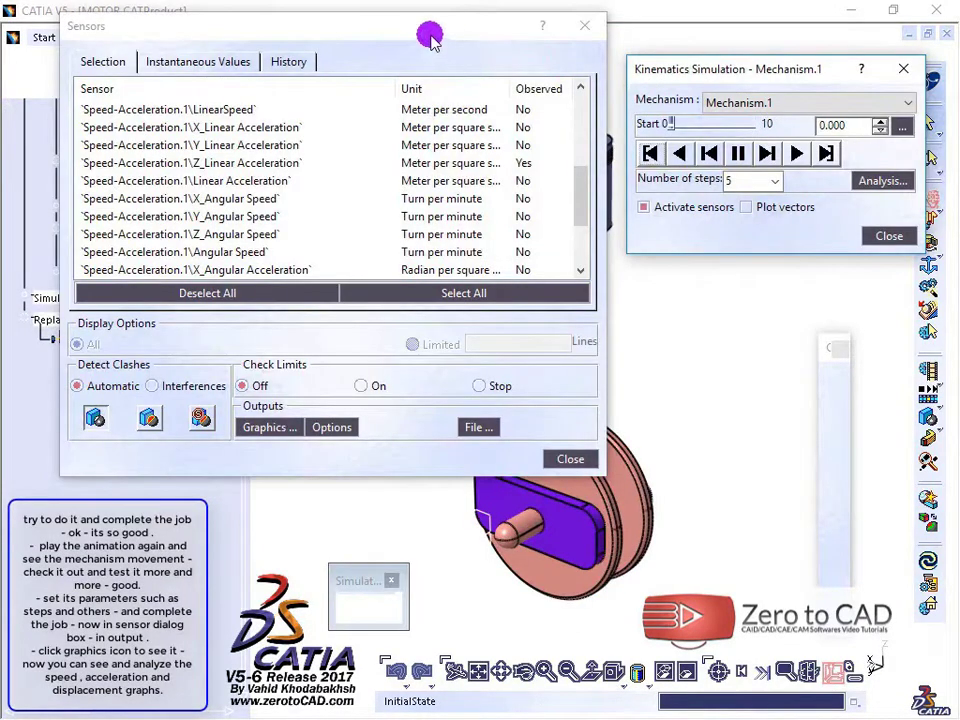
# Play the motor mechanism's kinematics simulation in 5 steps and display the graph of its observed sensors
pyautogui.moveTo(431, 34); pyautogui.dragTo(340, 28)
pyautogui.click(799, 153)
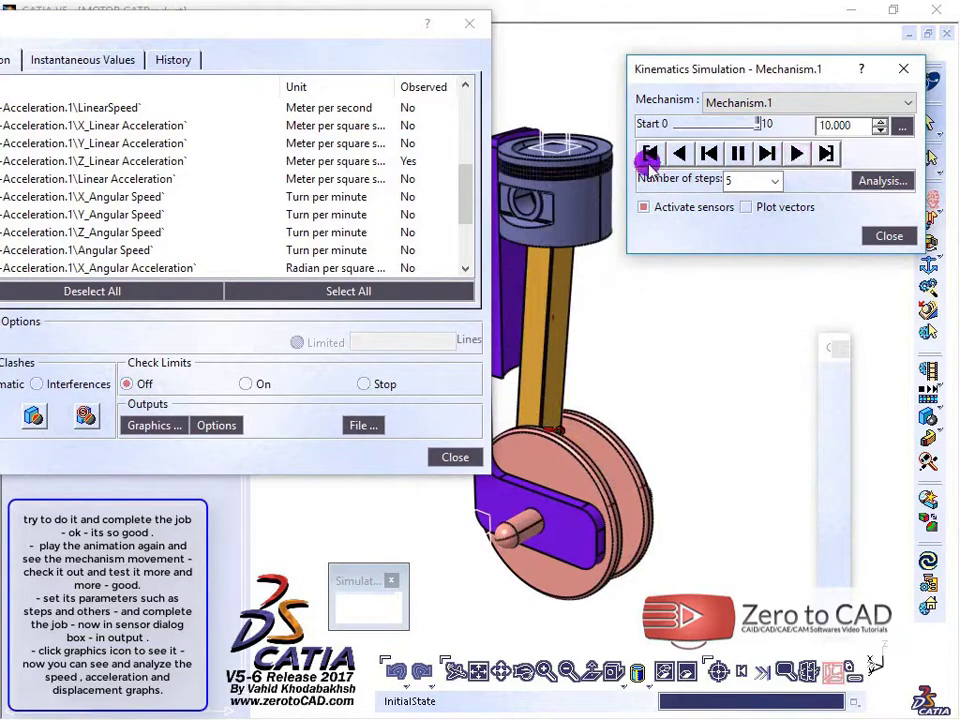
pyautogui.moveTo(252, 40); pyautogui.dragTo(424, 40)
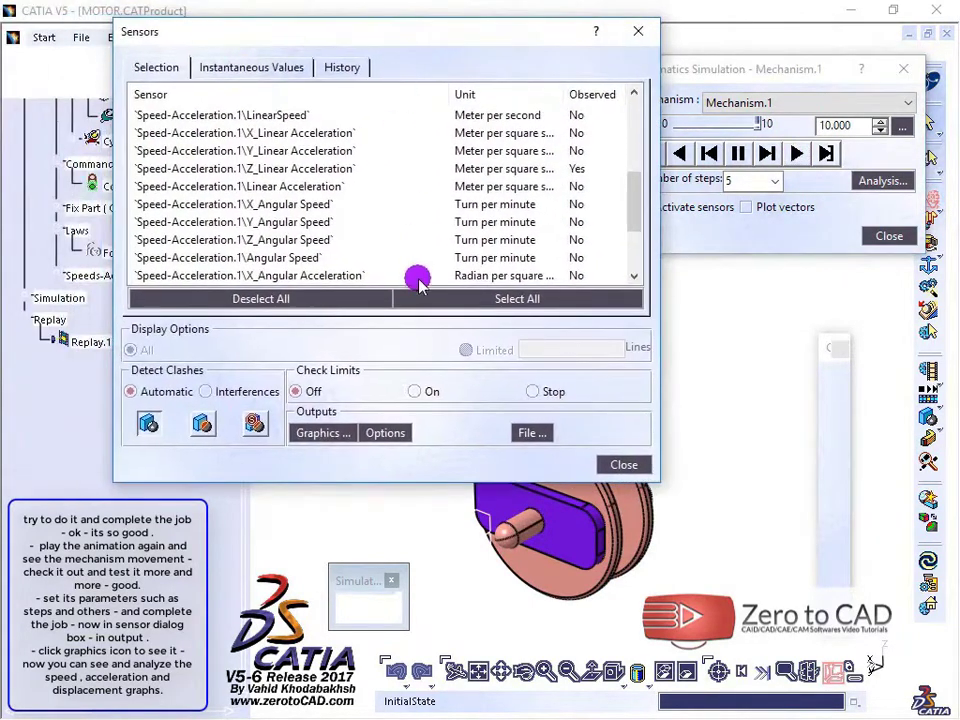
pyautogui.click(320, 434)
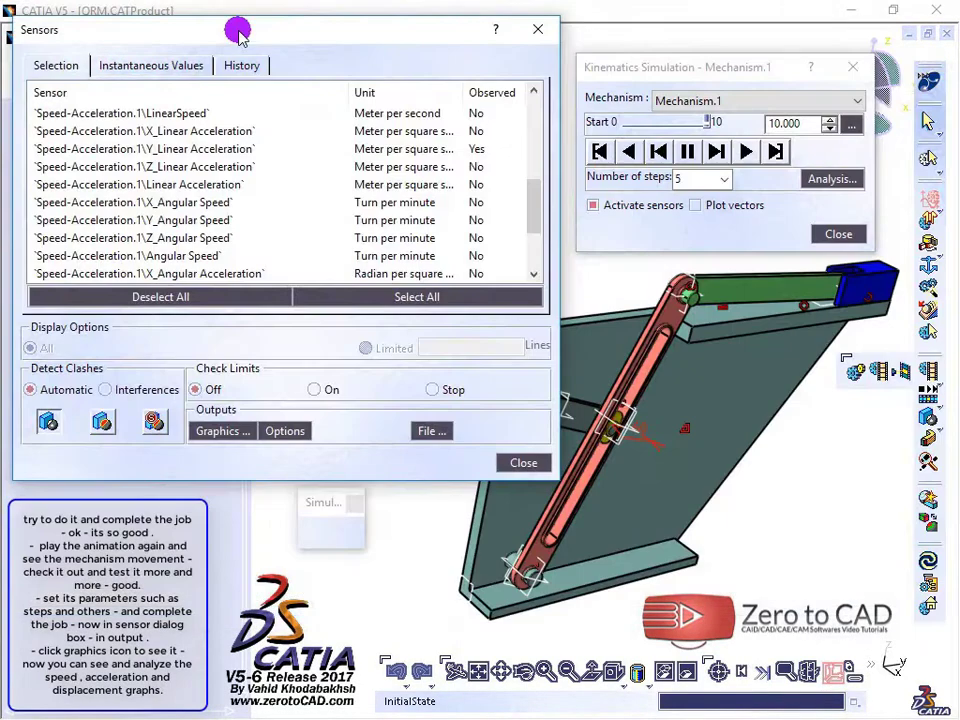
# Display the ORM mechanism's sensor graph and compare its Y_LinearSpeed and Y_Linear Acceleration curves
pyautogui.click(220, 431)
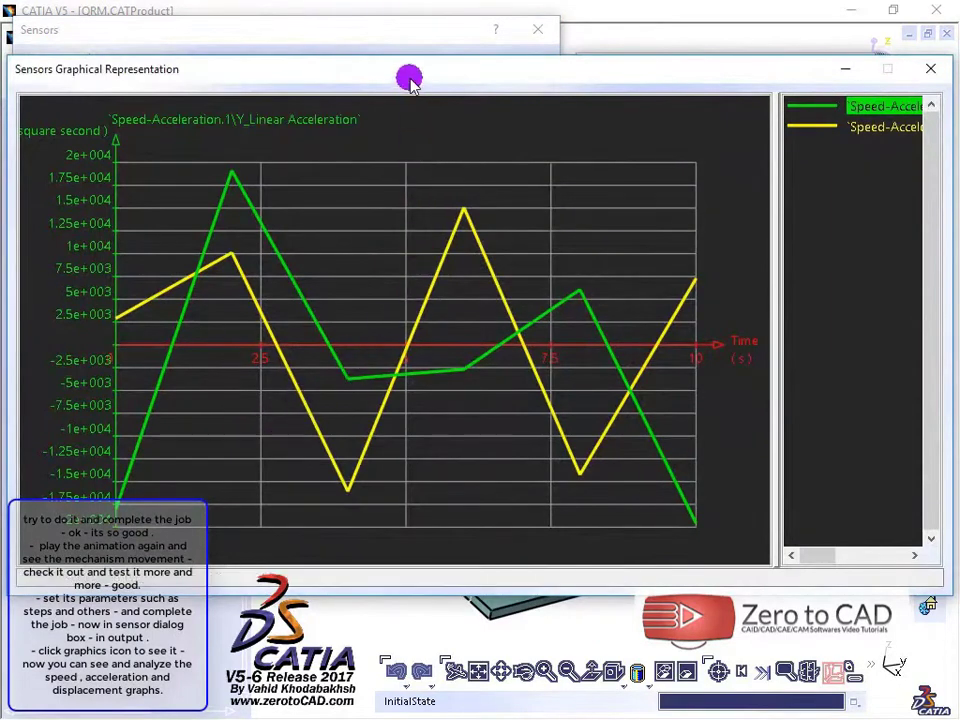
pyautogui.moveTo(409, 78)
pyautogui.mouseDown()
pyautogui.moveTo(418, 77)
pyautogui.moveTo(396, 80)
pyautogui.mouseUp()
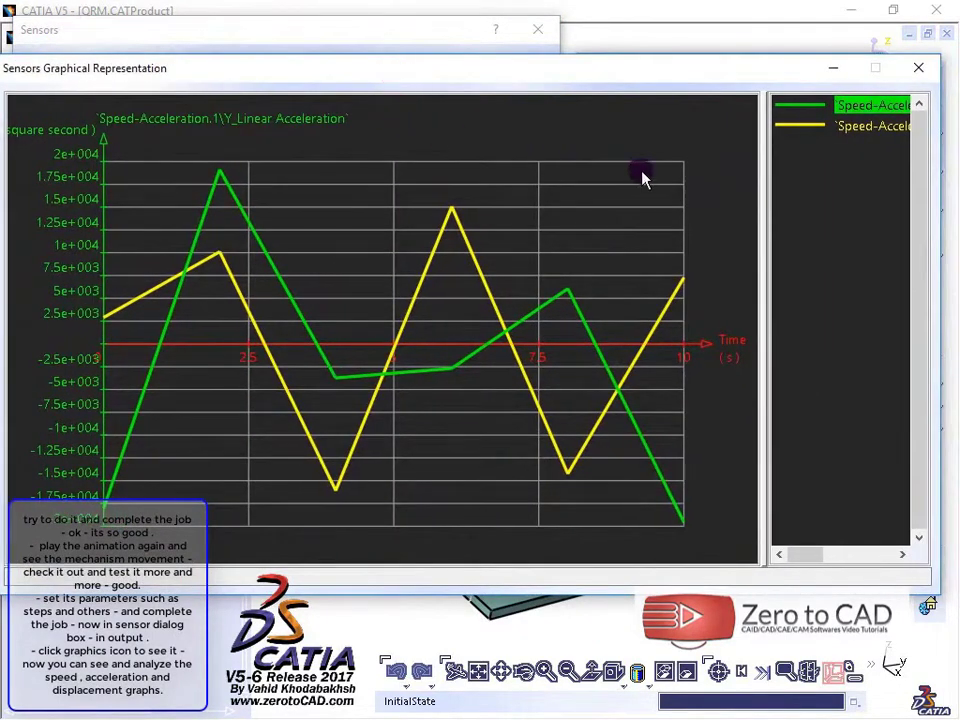
pyautogui.click(847, 128)
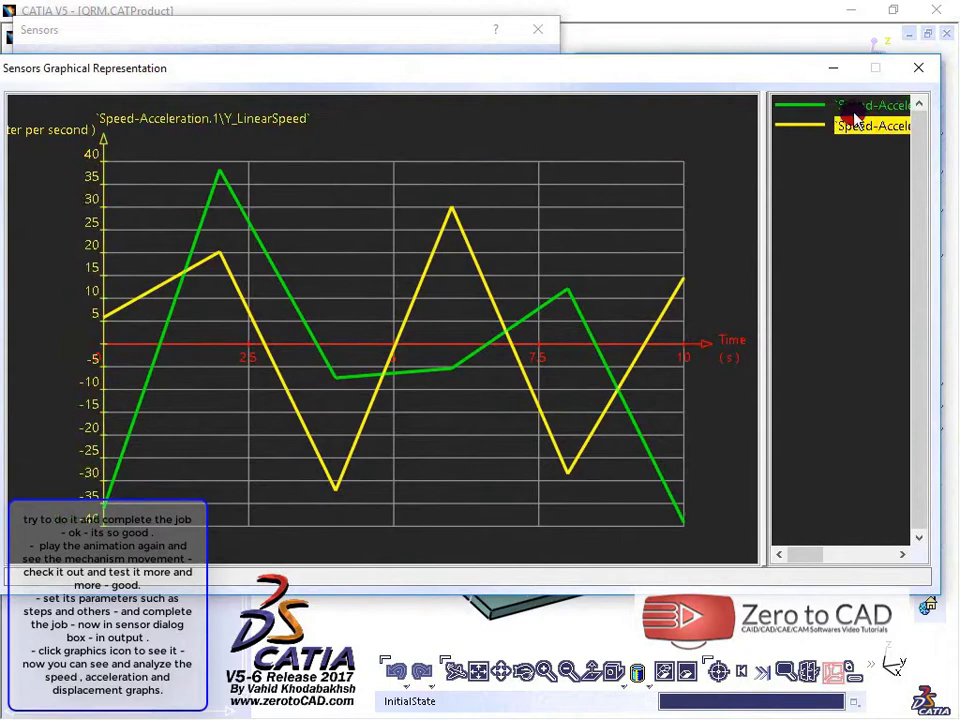
pyautogui.click(851, 108)
pyautogui.click(847, 128)
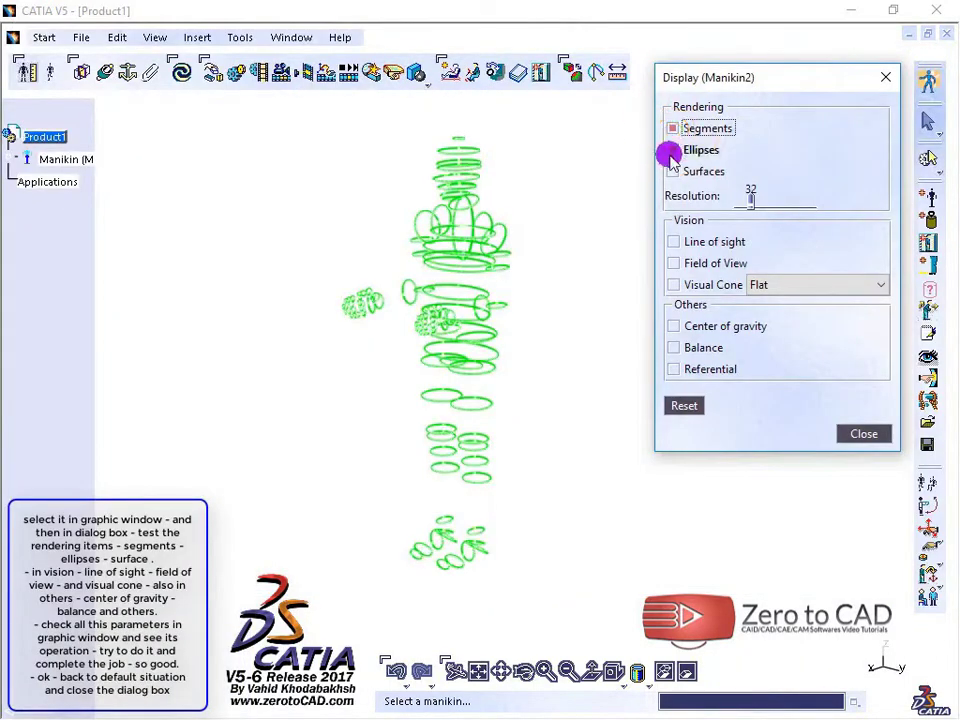
# Show the manikin's surfaces and field of view, and try the Bounded cone type for its visual cone
pyautogui.click(672, 171)
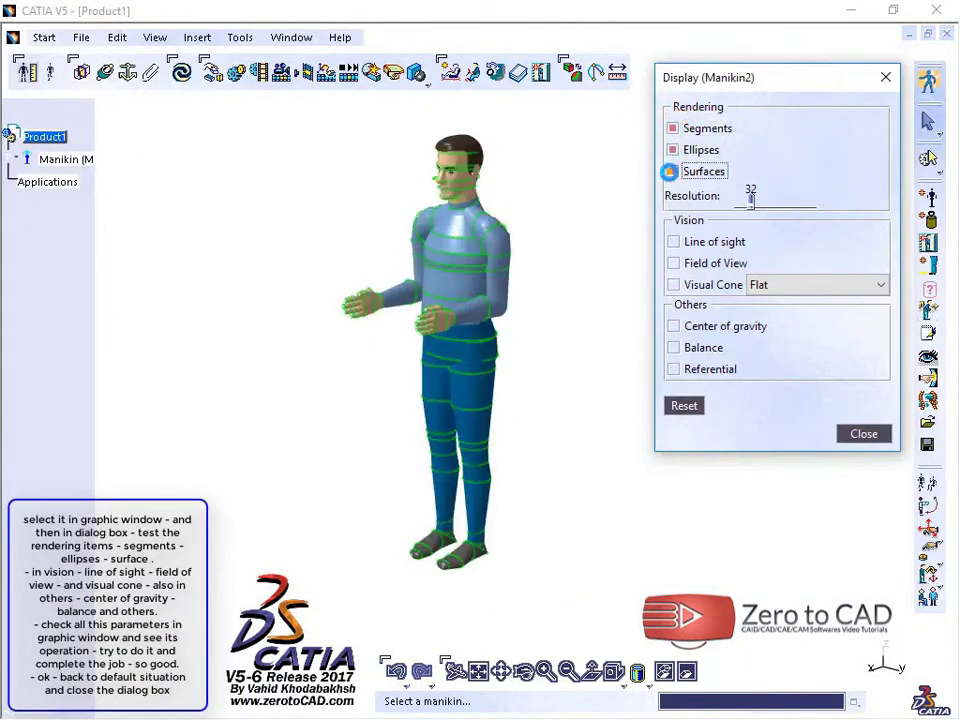
pyautogui.click(672, 263)
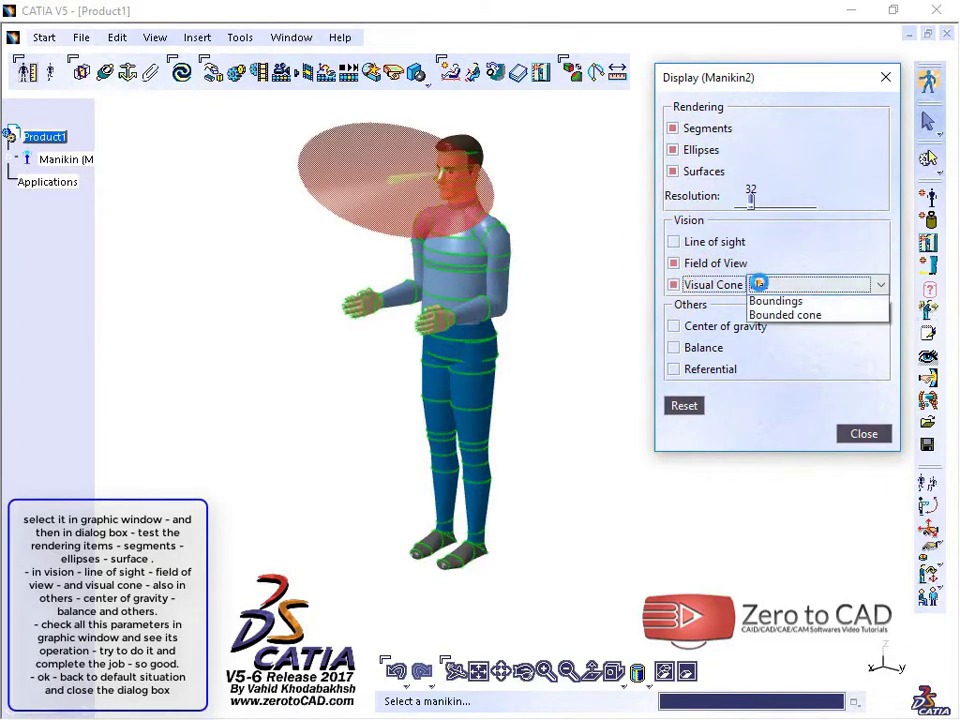
pyautogui.click(774, 315)
pyautogui.click(772, 292)
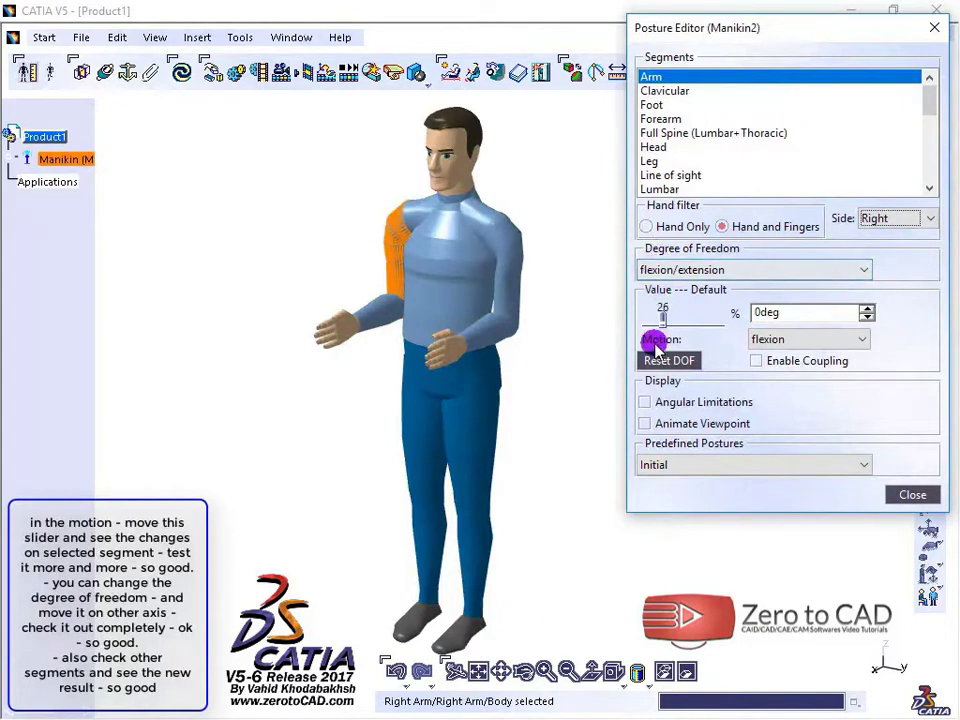
# Extend the manikin's right arm to -42.497deg and adjust the same arm's abduction/adduction
pyautogui.moveTo(663, 316)
pyautogui.mouseDown()
pyautogui.moveTo(696, 315)
pyautogui.moveTo(643, 315)
pyautogui.moveTo(703, 324)
pyautogui.moveTo(646, 326)
pyautogui.mouseUp()
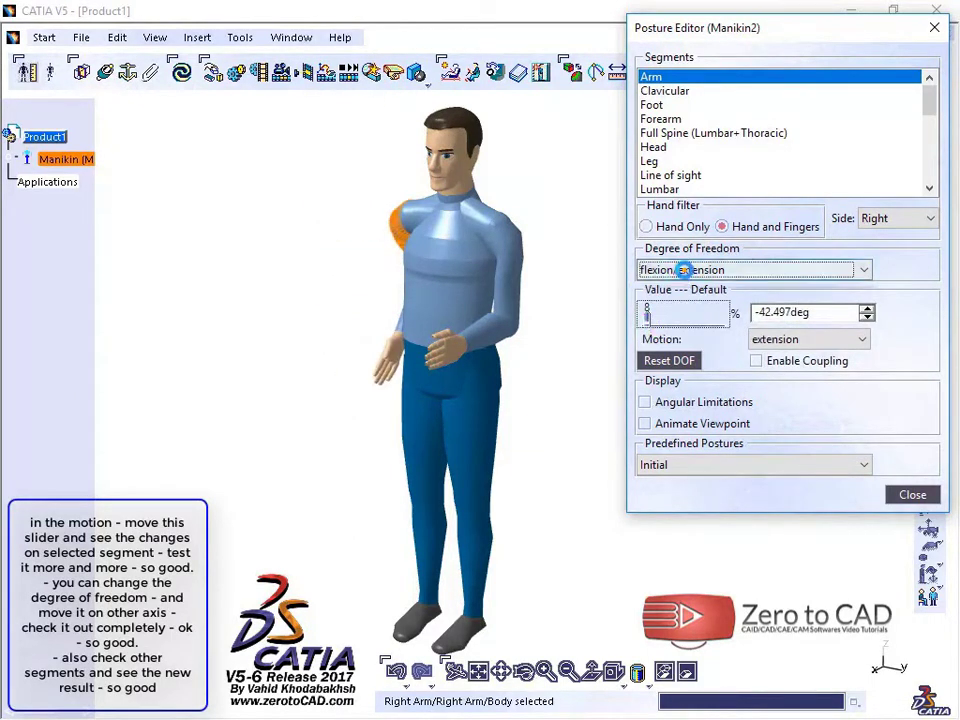
pyautogui.click(681, 270)
pyautogui.click(681, 304)
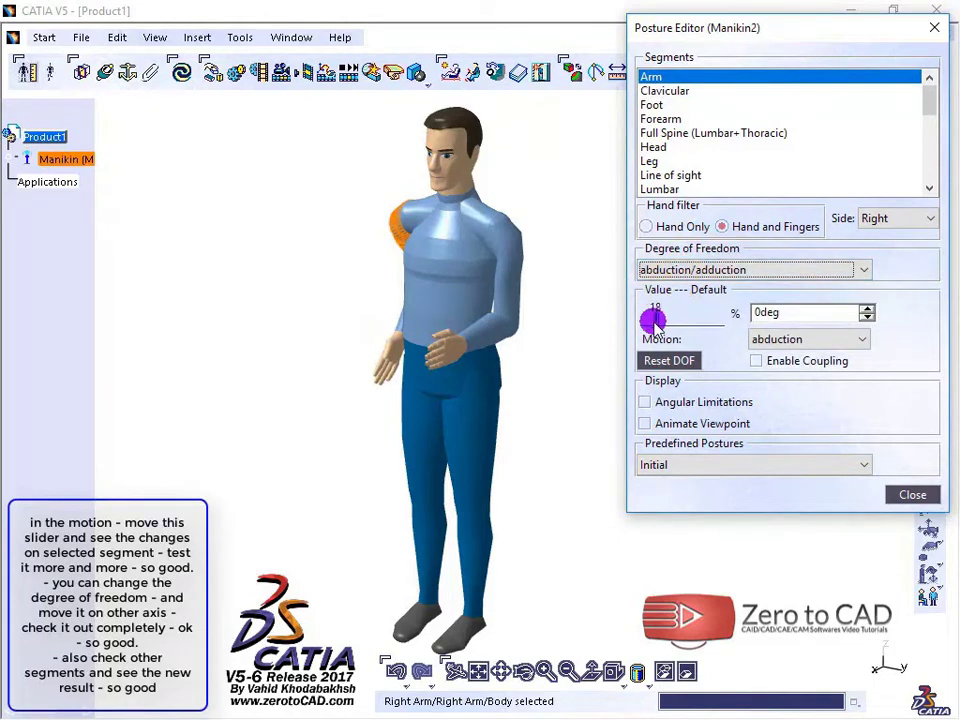
pyautogui.moveTo(659, 319)
pyautogui.mouseDown()
pyautogui.moveTo(707, 322)
pyautogui.moveTo(660, 315)
pyautogui.mouseUp()
pyautogui.click(538, 418)
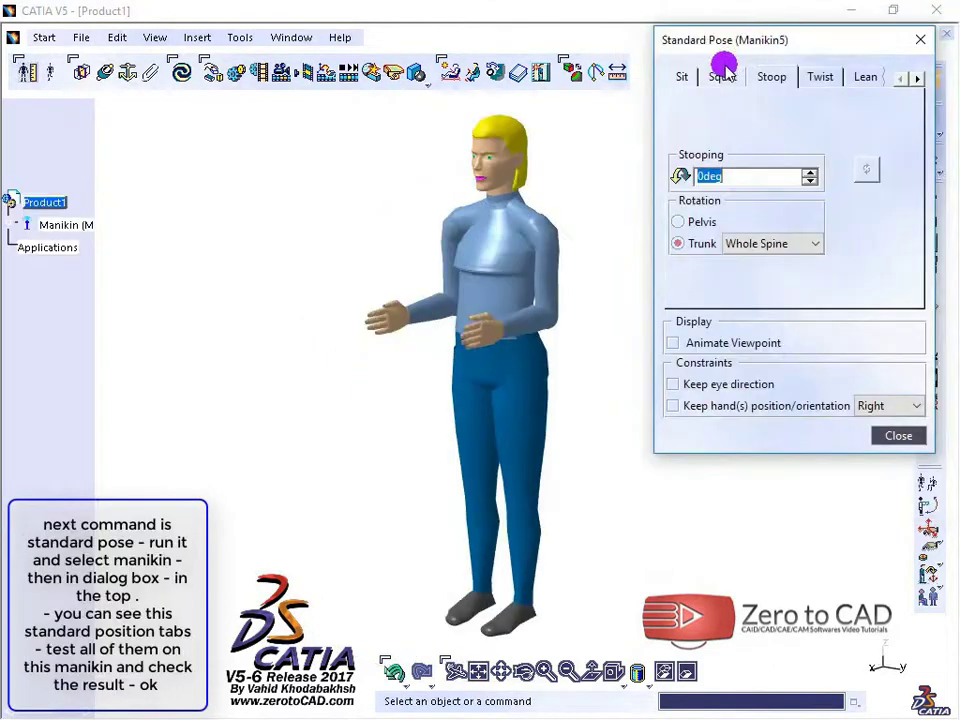
# Put the female manikin in the standard Sit pose and review the Squat, Stoop, Twist and Lean pose settings
pyautogui.click(685, 79)
pyautogui.click(718, 77)
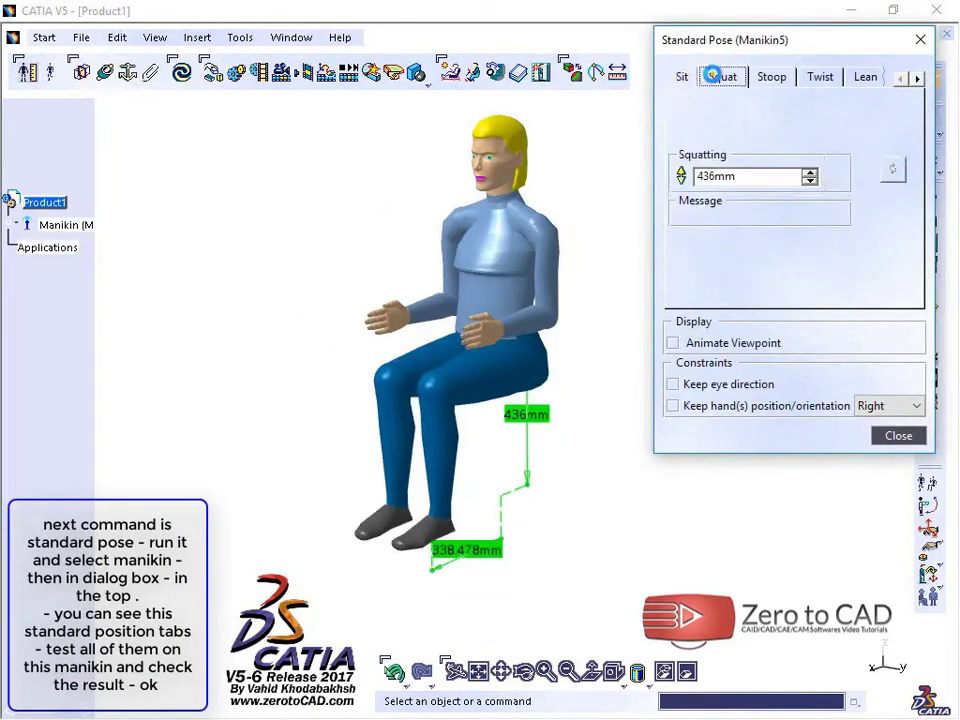
pyautogui.click(766, 77)
pyautogui.click(818, 77)
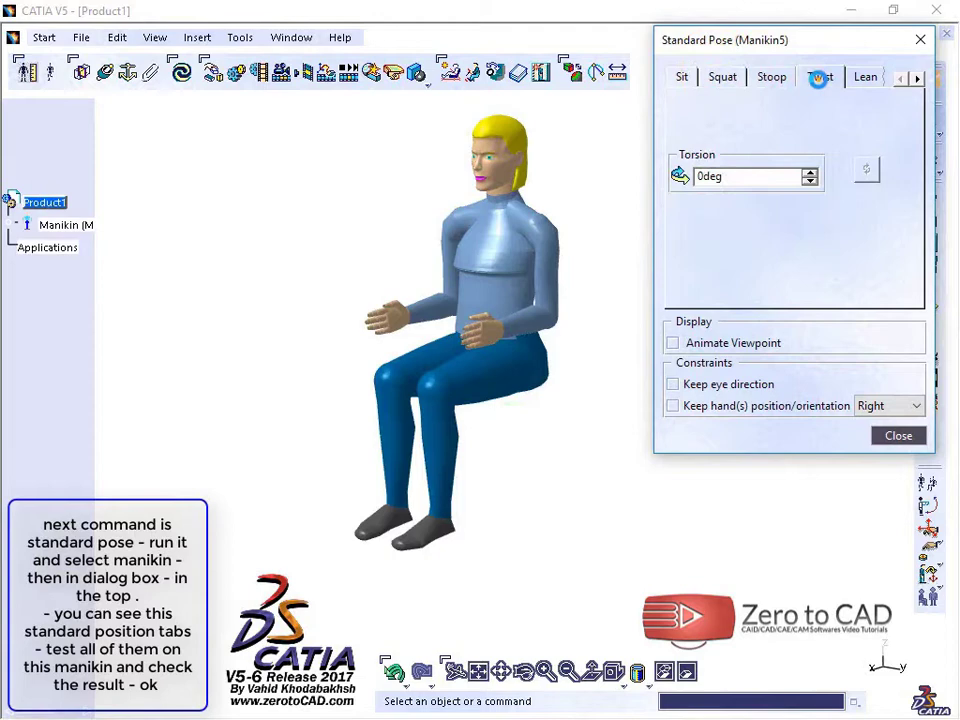
pyautogui.click(864, 78)
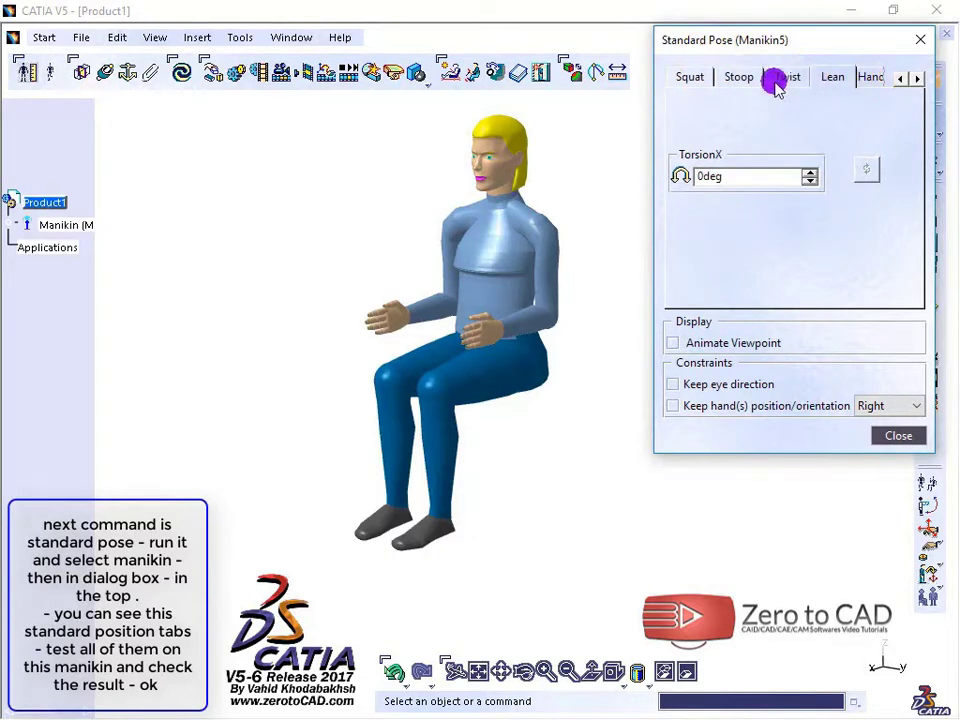
pyautogui.click(691, 77)
pyautogui.click(902, 78)
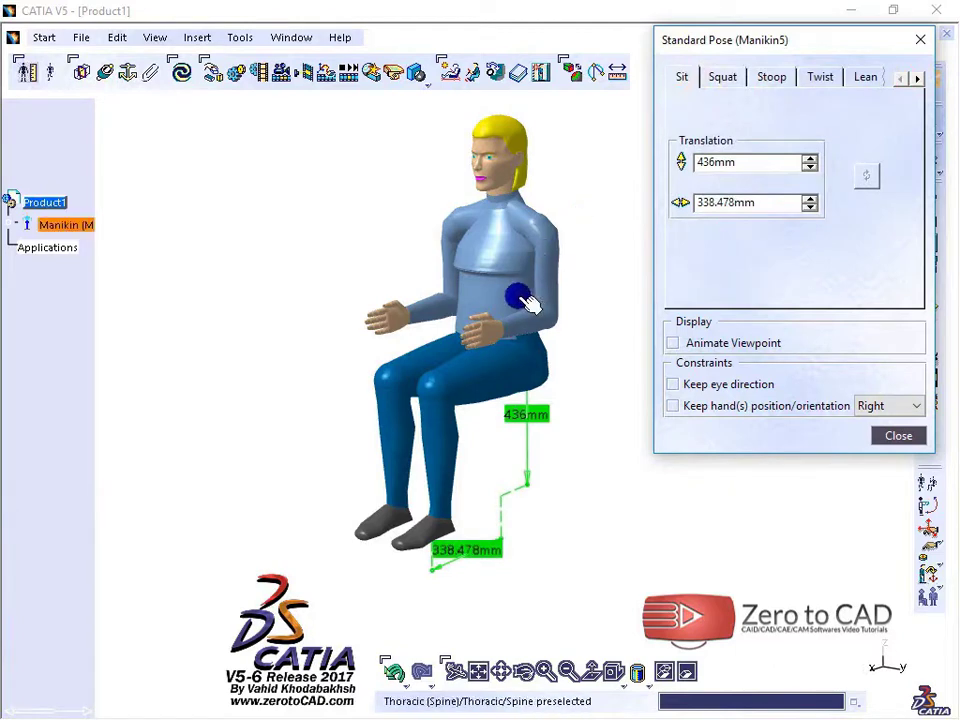
# Turn on viewpoint animation and adjust the vertical translation of the manikin's sitting pose
pyautogui.moveTo(519, 298); pyautogui.dragTo(480, 314, button='middle')
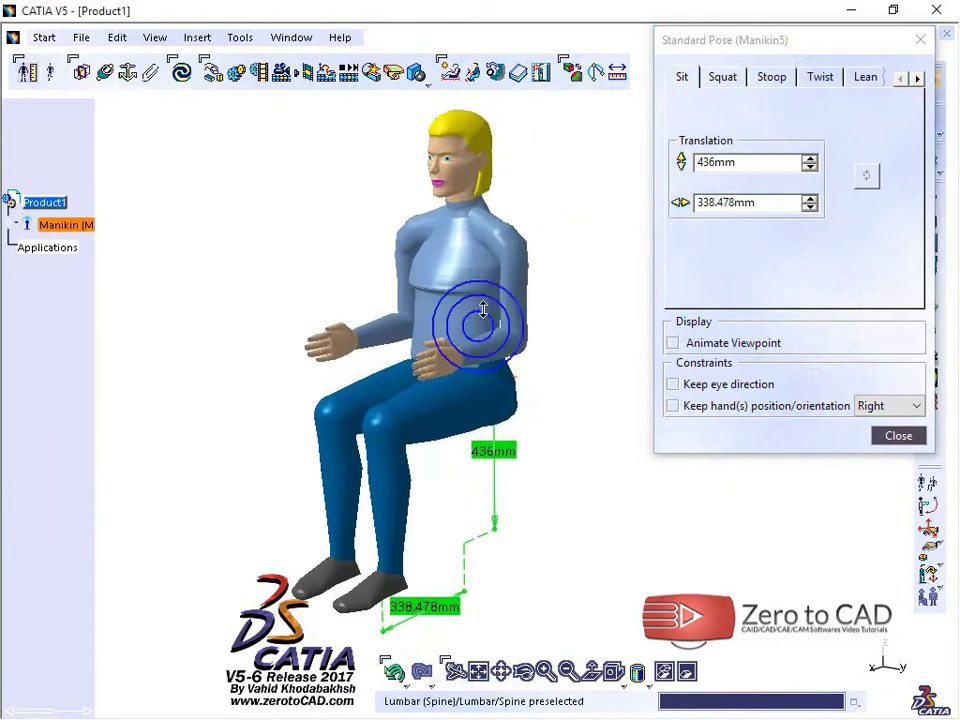
pyautogui.click(674, 343)
pyautogui.moveTo(552, 318); pyautogui.dragTo(549, 358, button='middle')
pyautogui.moveTo(818, 160); pyautogui.dragTo(814, 158)
# Close the manikin's right hand with a Spherical Grasp of 77deg and switch the grasp type to Cylindrical Grasp
pyautogui.click(809, 133)
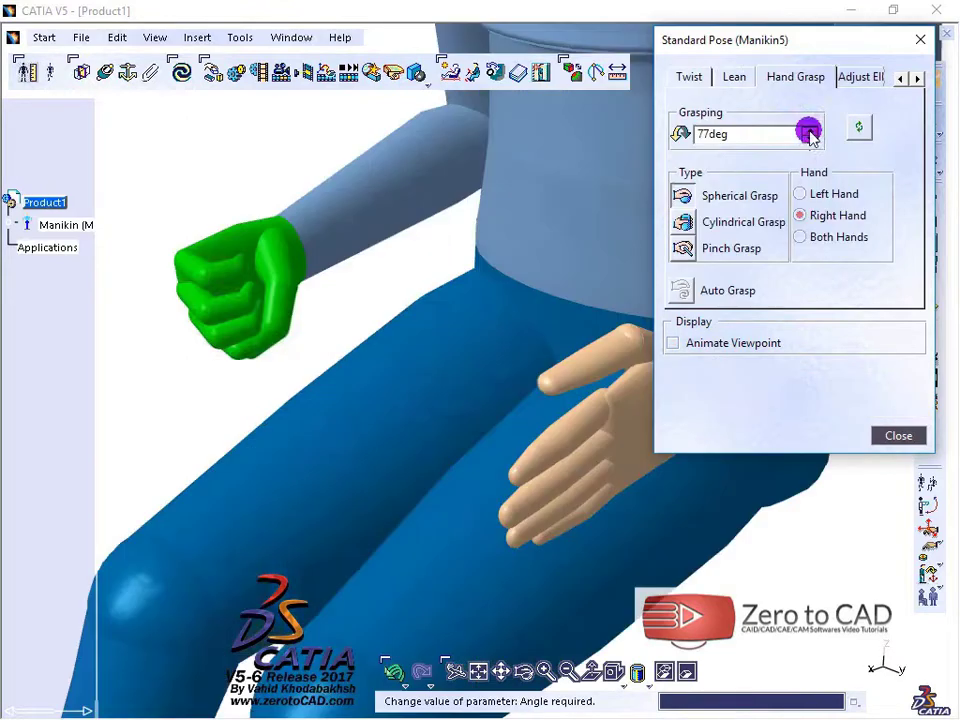
pyautogui.moveTo(813, 143); pyautogui.dragTo(813, 136)
pyautogui.click(686, 222)
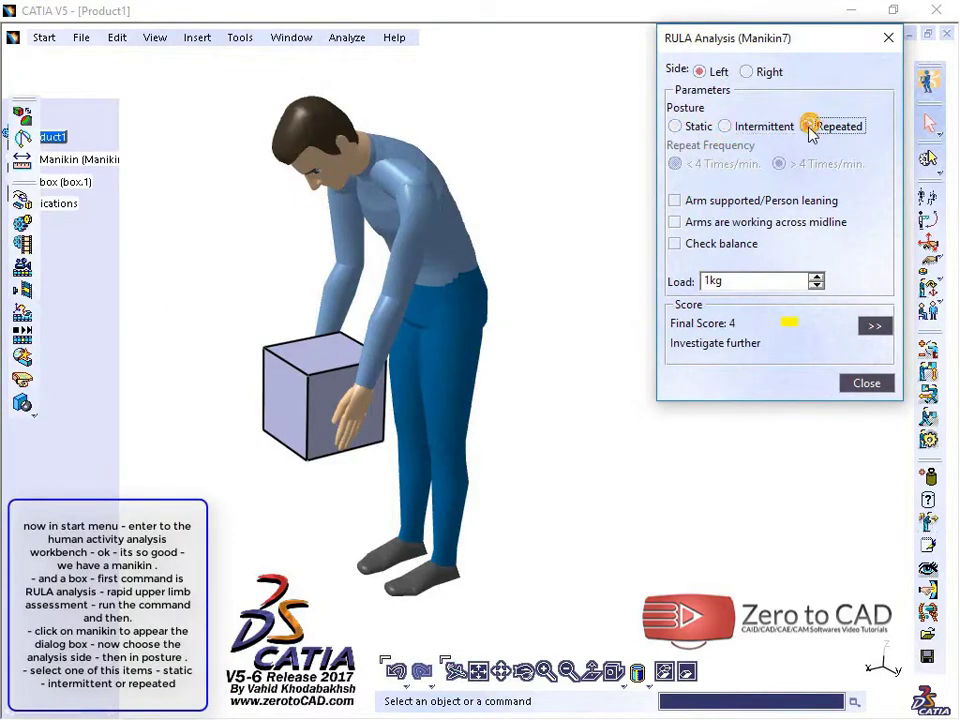
# Set the posture to Static in the left-side RULA analysis of the manikin beside the box
pyautogui.click(689, 129)
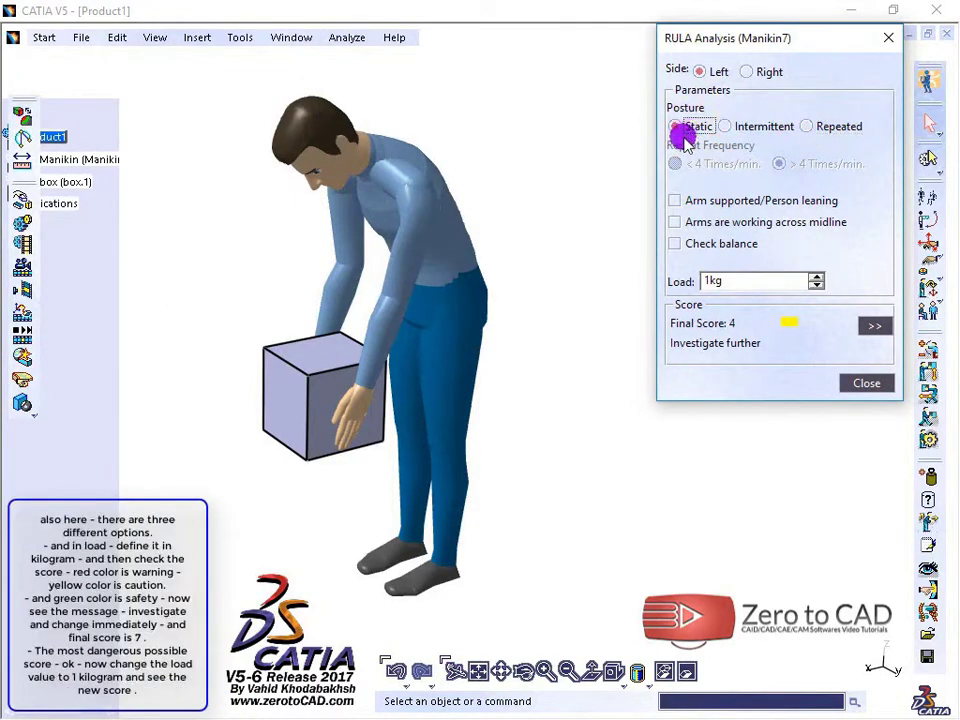